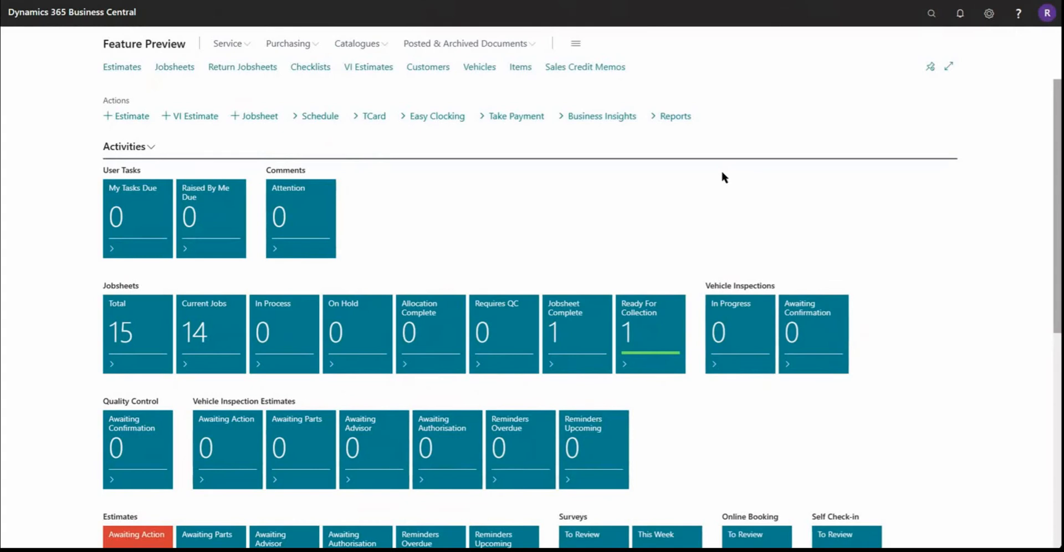
Step: Open the DEFAULT worksheet in Requisition Worksheets Express with the item details pane shown
click(287, 50)
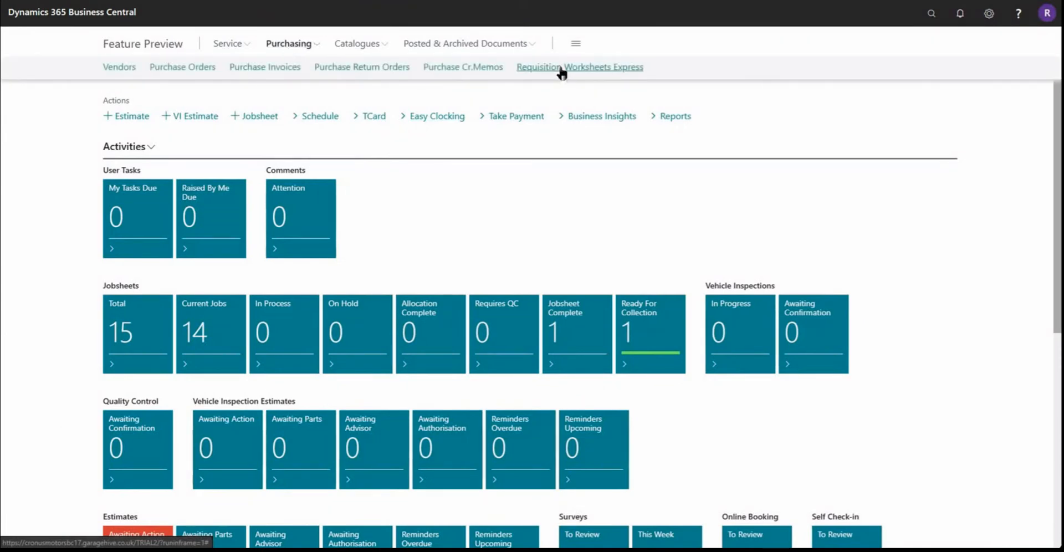
click(588, 68)
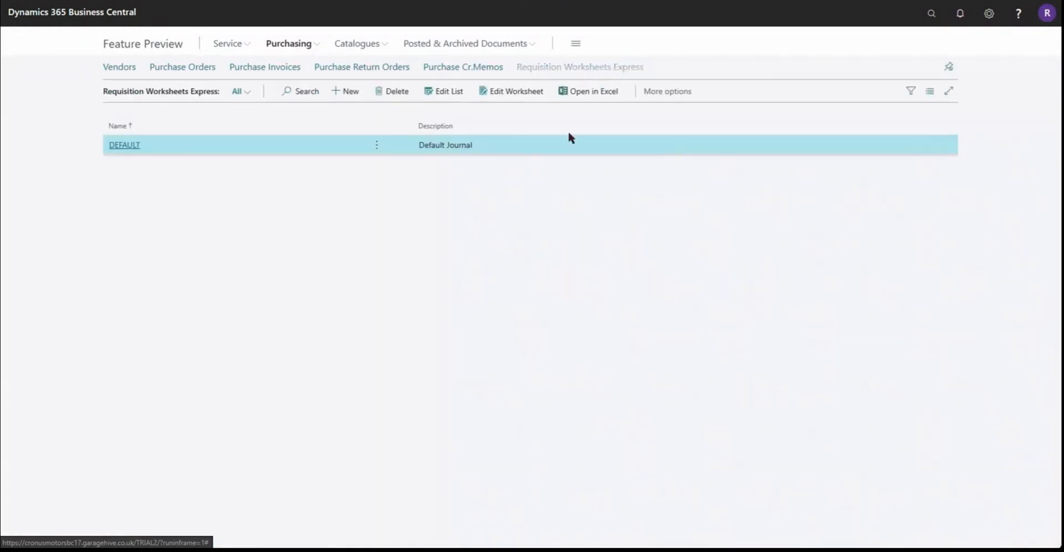
click(118, 147)
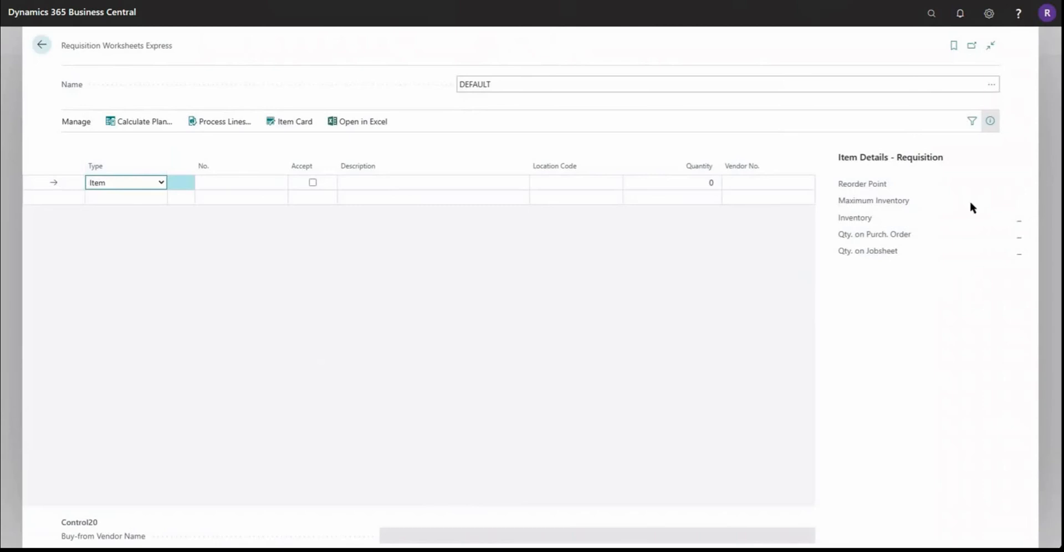
click(992, 123)
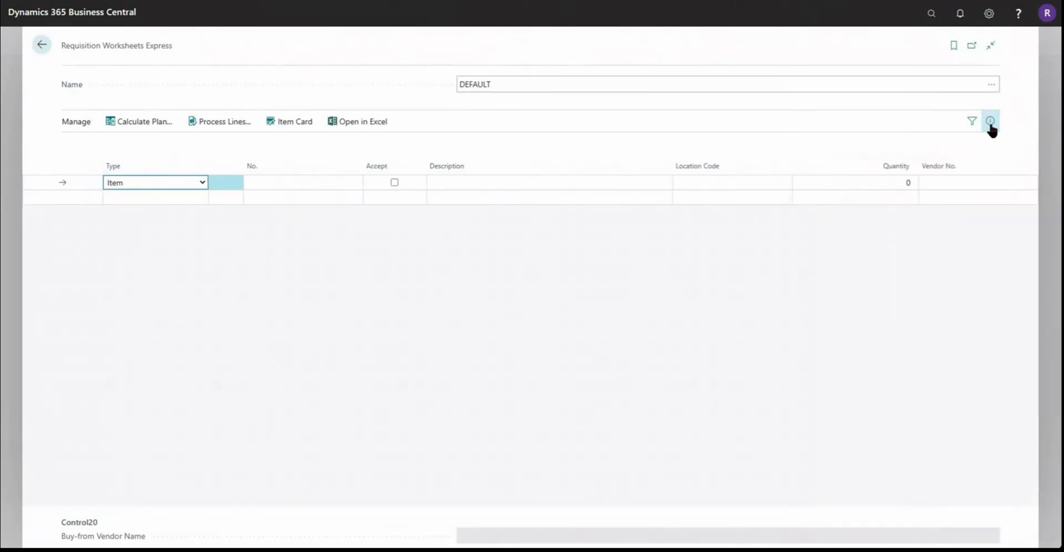
click(992, 124)
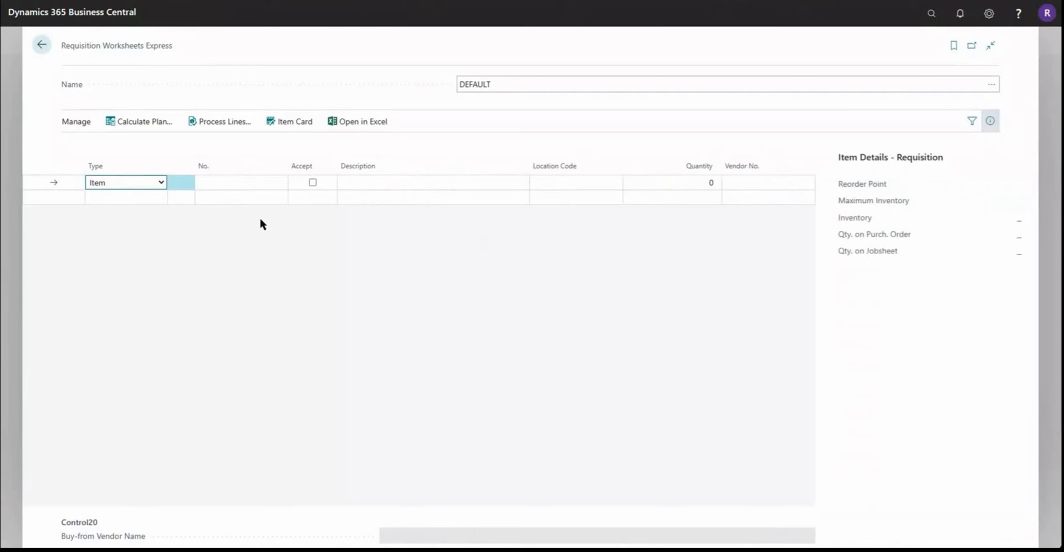
Step: Calculate the requisition plan without item filters and look up the vendor catalogue for item 106143
click(139, 124)
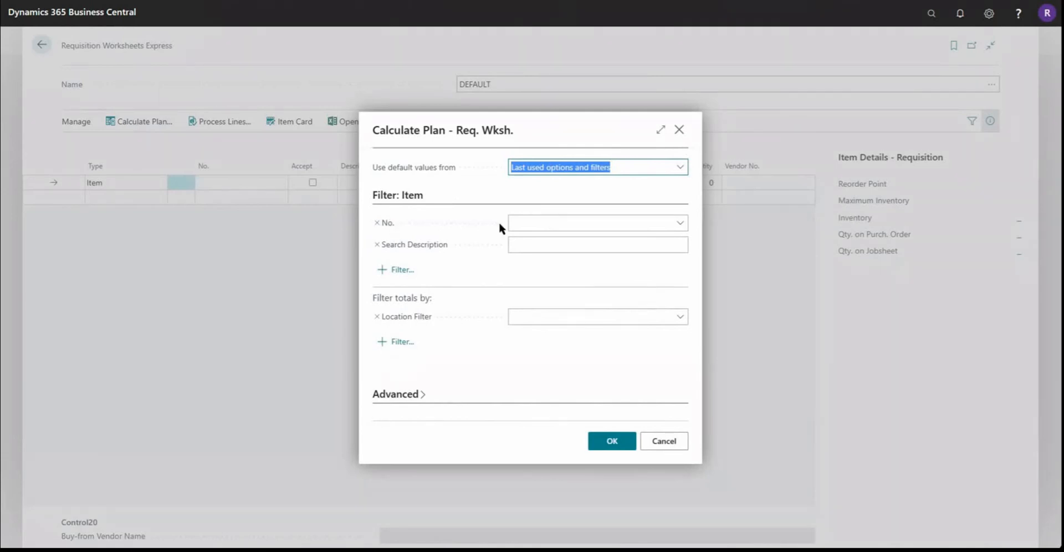
click(522, 220)
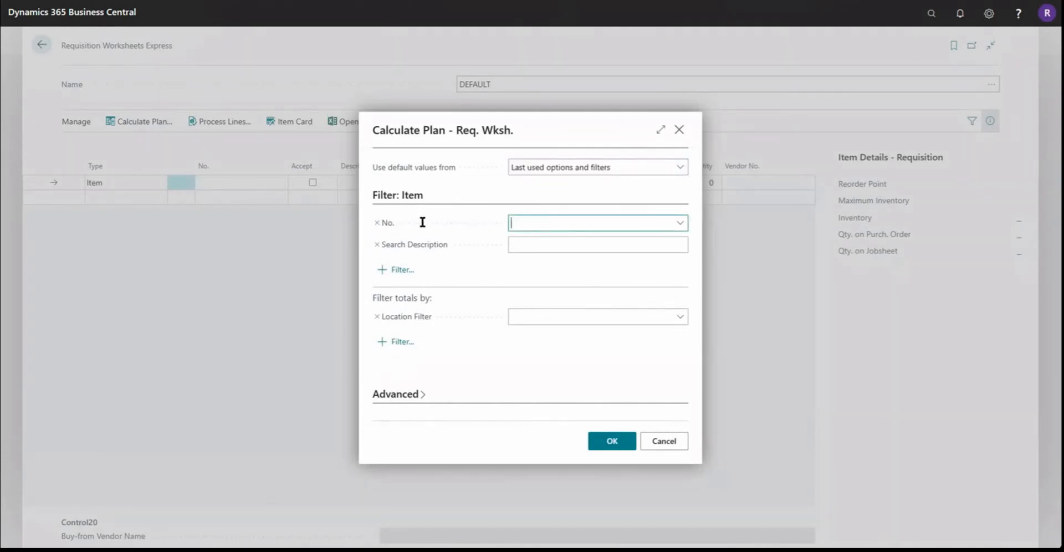
click(453, 223)
click(612, 442)
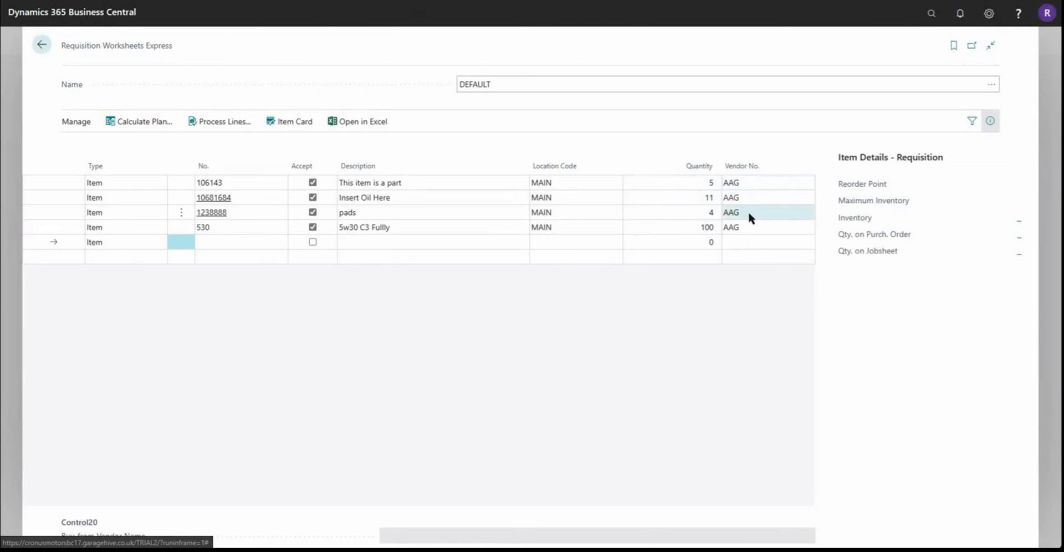
click(745, 181)
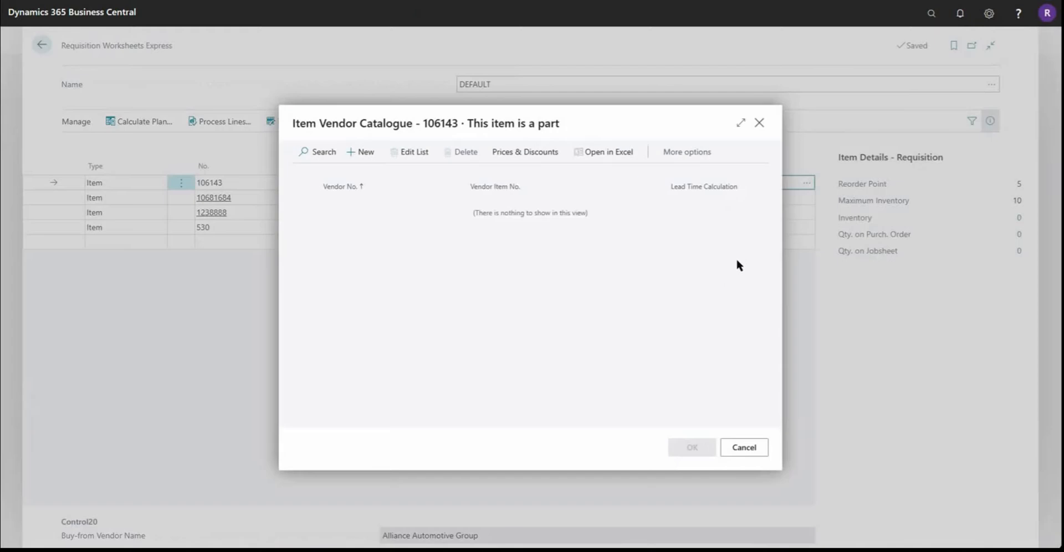
click(752, 448)
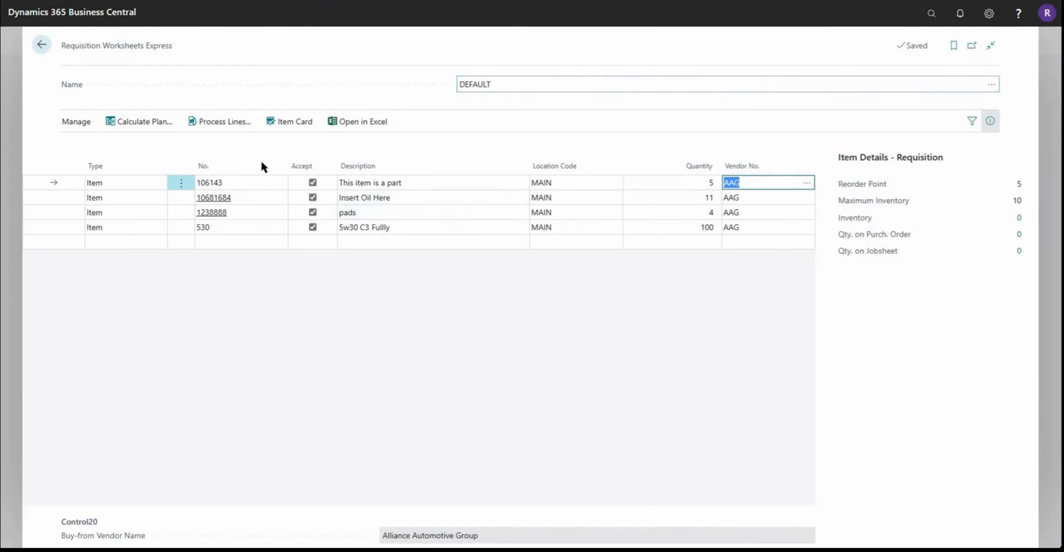
Step: Select all lines in the requisition worksheet and delete them
click(177, 184)
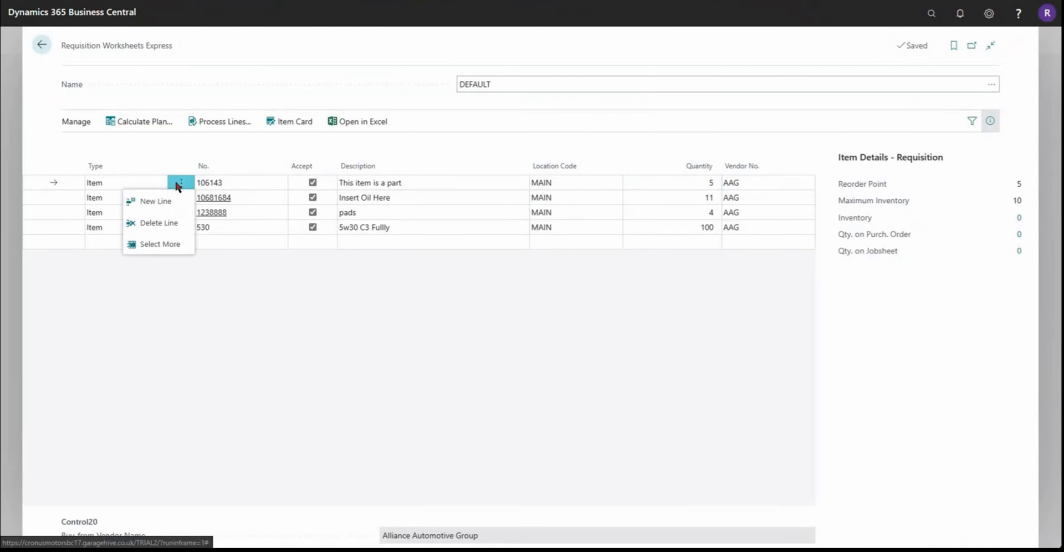
click(174, 245)
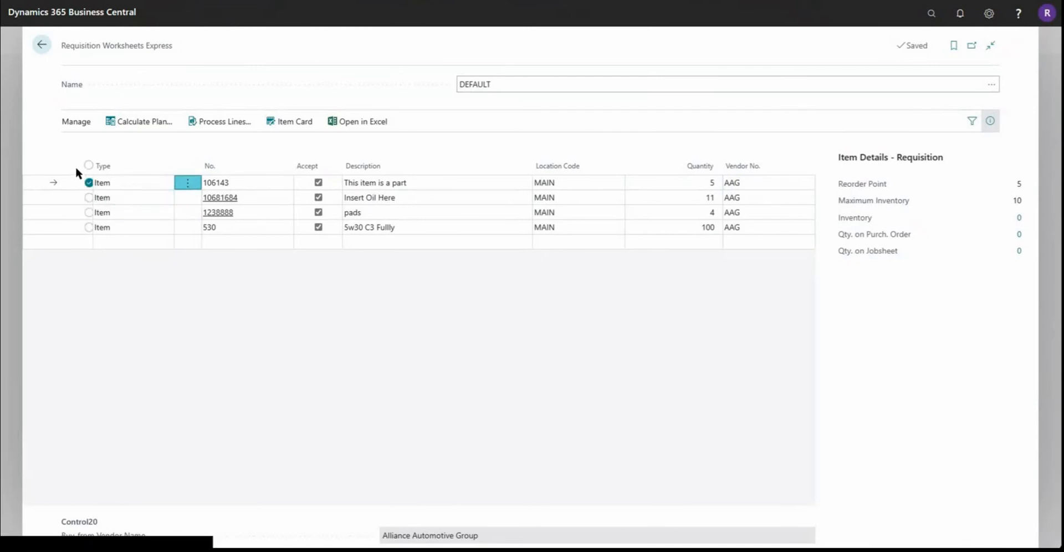
click(99, 164)
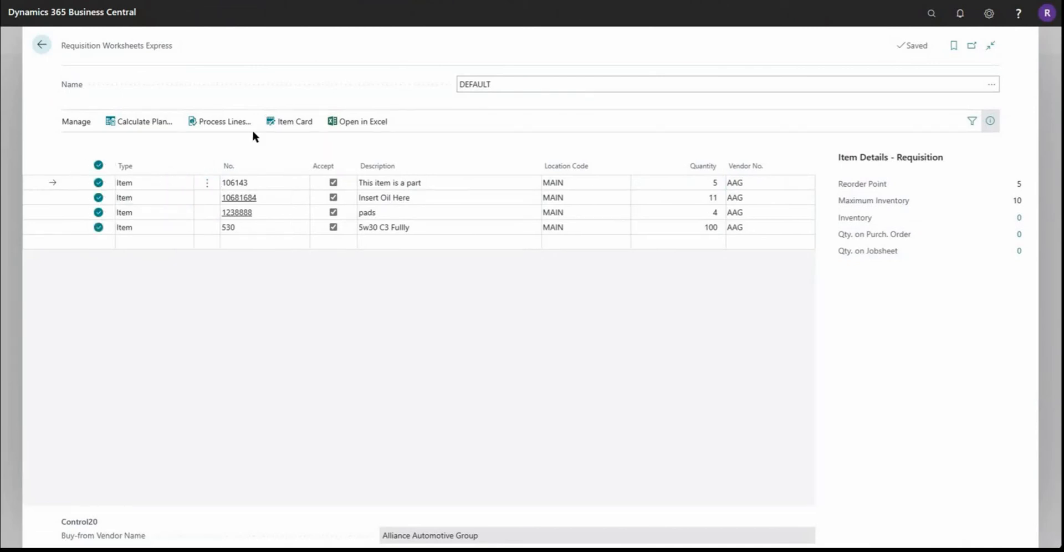
key(ctrl+Delete)
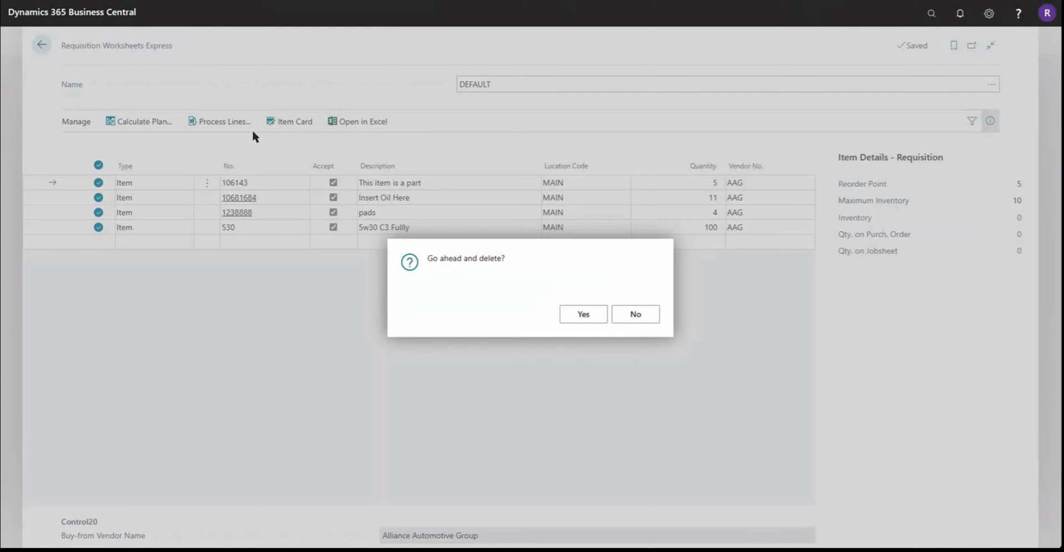
key(Return)
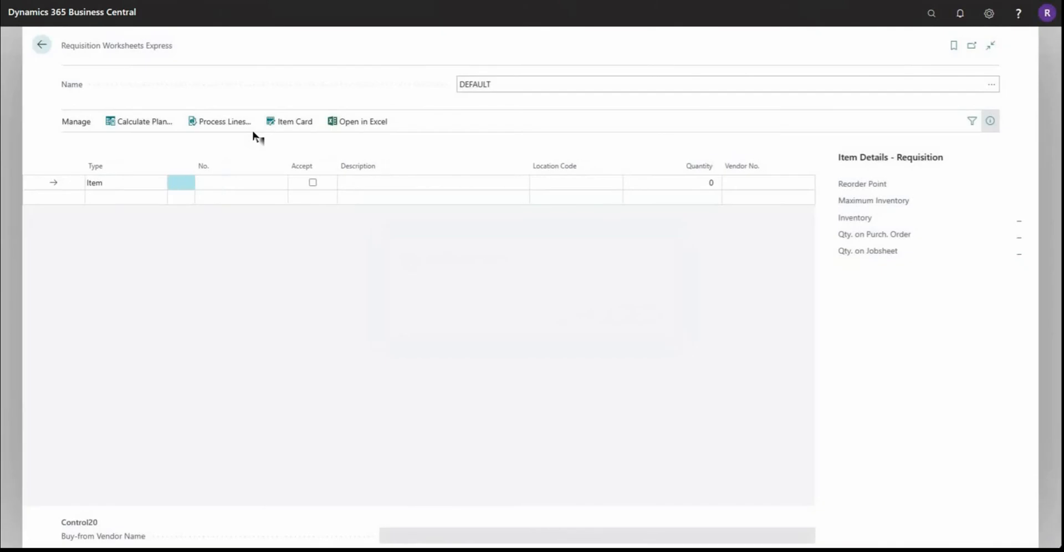
Step: Start a new plan calculation and add an Item Category Code filter to its item filters
click(137, 129)
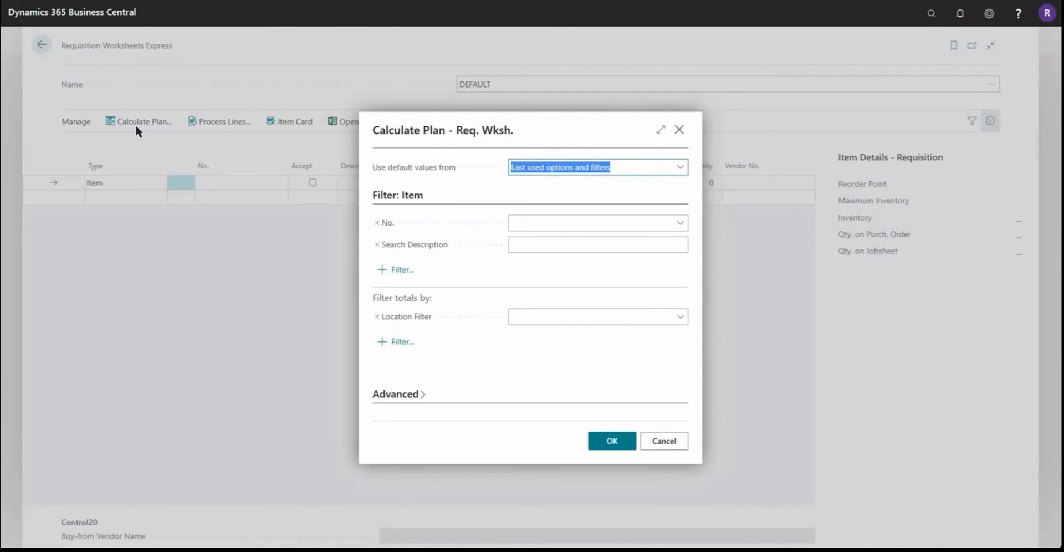
click(398, 272)
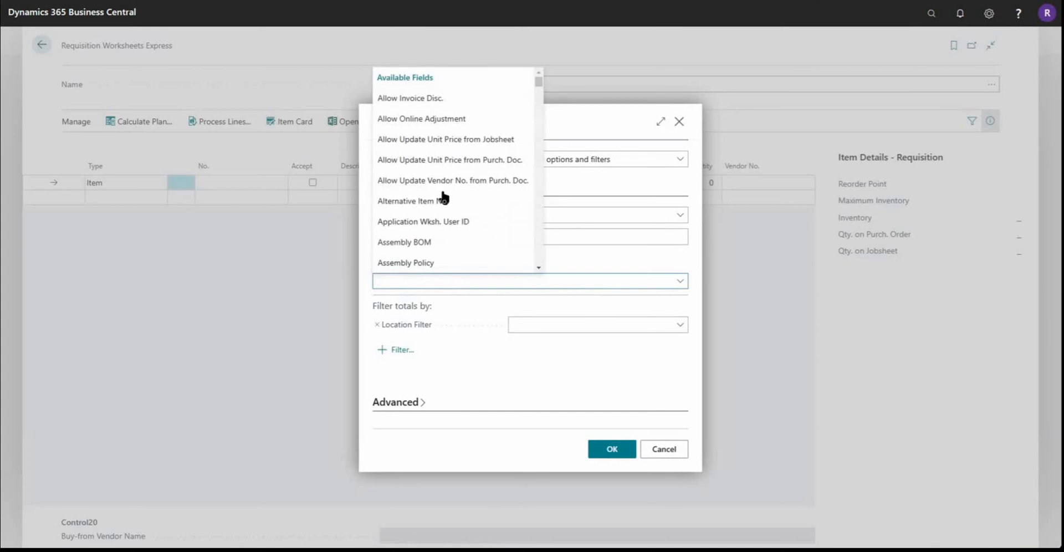
scroll(444, 200, down, 3)
scroll(444, 201, down, 10)
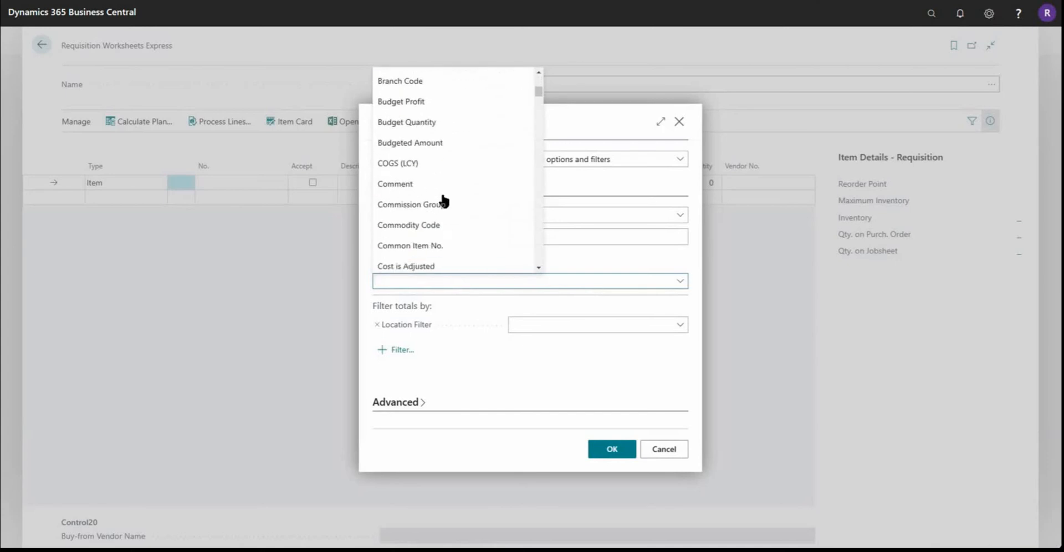
click(462, 183)
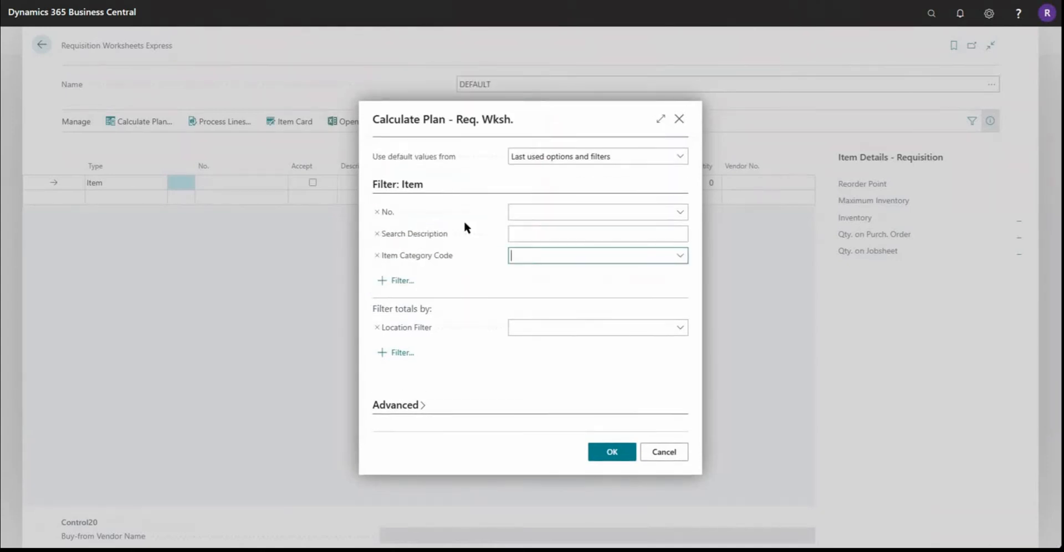
Step: Set the Item Category Code filter to STKFLUIDS and calculate the plan for that category
click(680, 259)
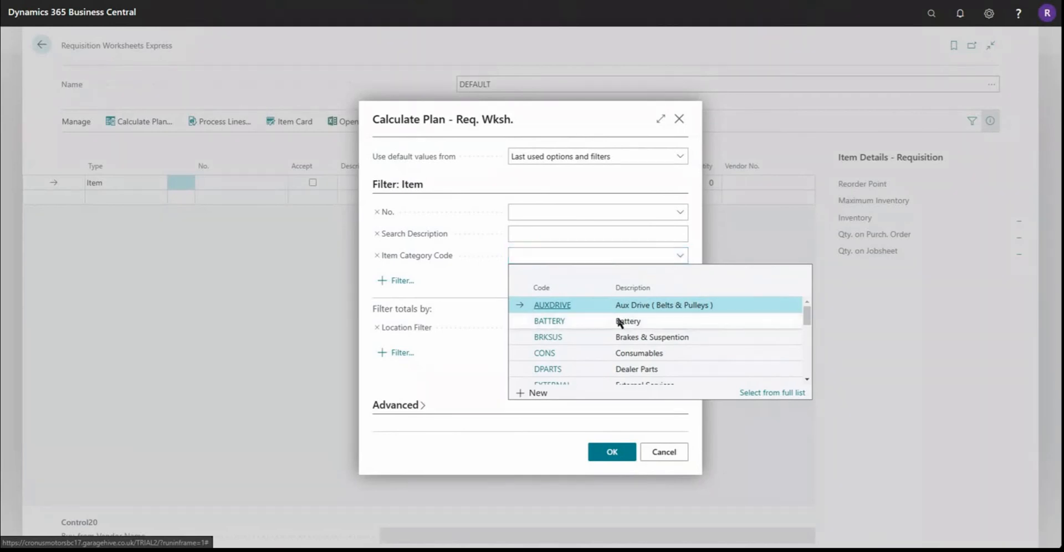
scroll(618, 319, down, 3)
scroll(619, 321, down, 3)
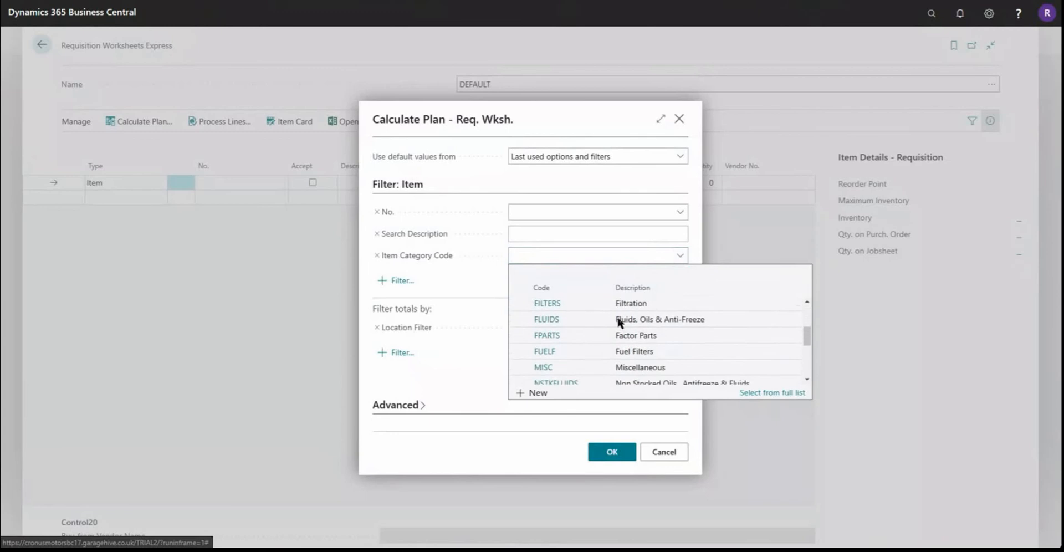
scroll(558, 376, down, 2)
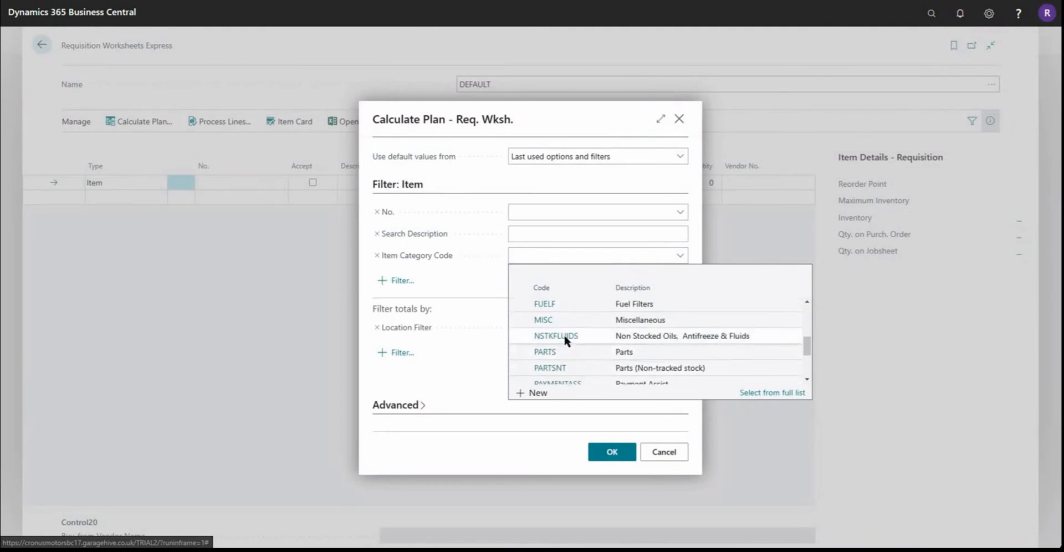
scroll(557, 349, down, 3)
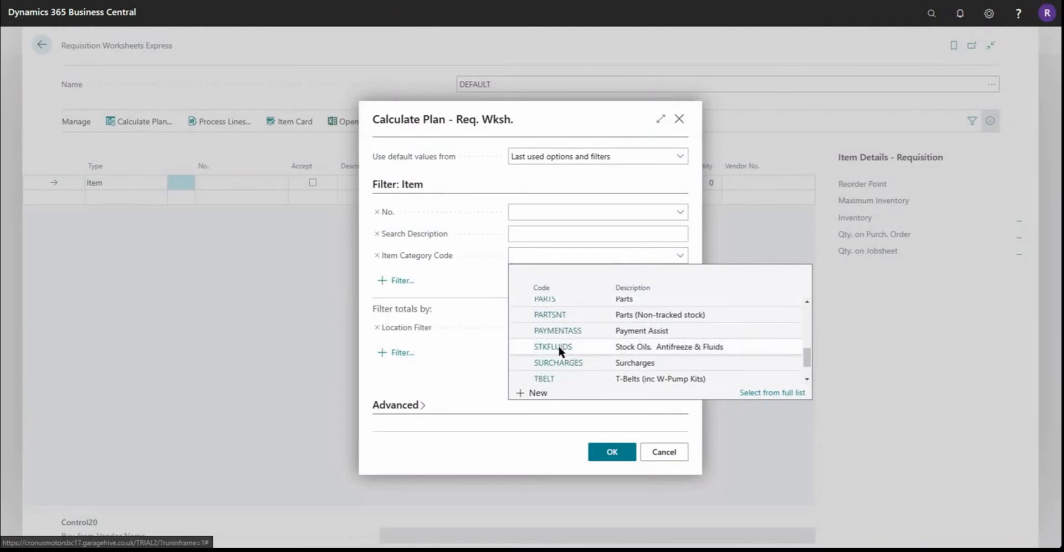
click(557, 345)
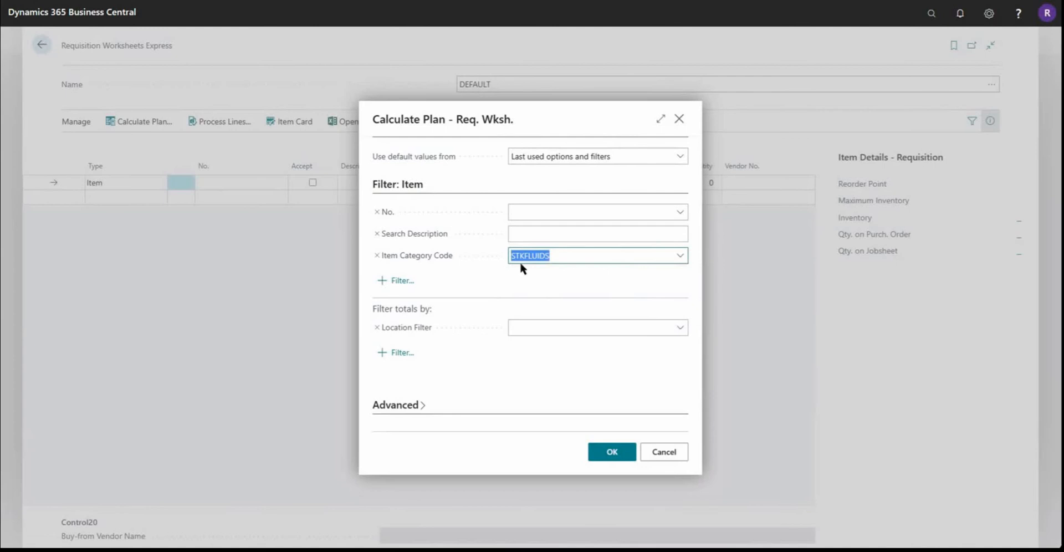
click(556, 255)
click(622, 456)
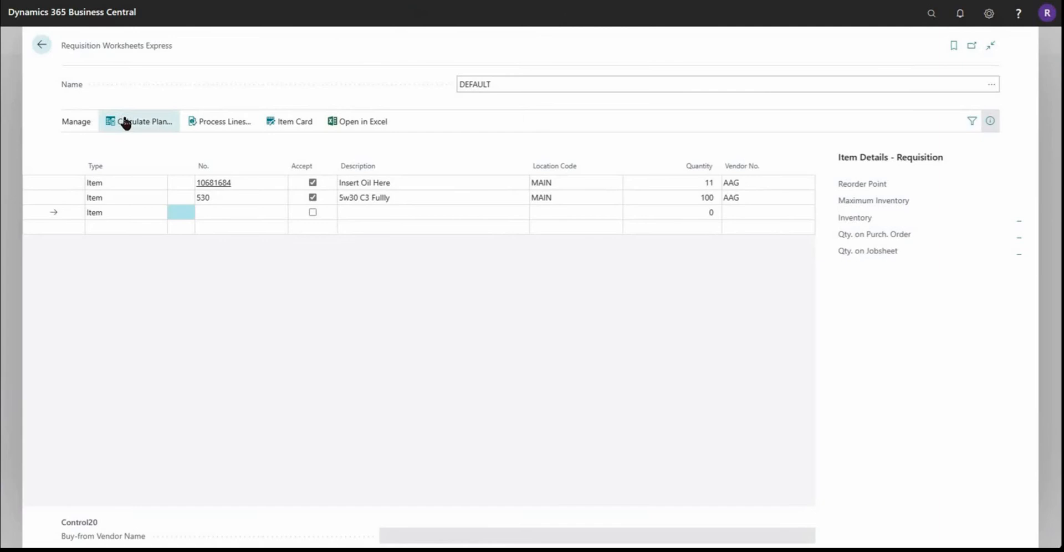
Step: Clear the Item Category Code filter in the plan calculation and recalculate the plan for all items
click(152, 126)
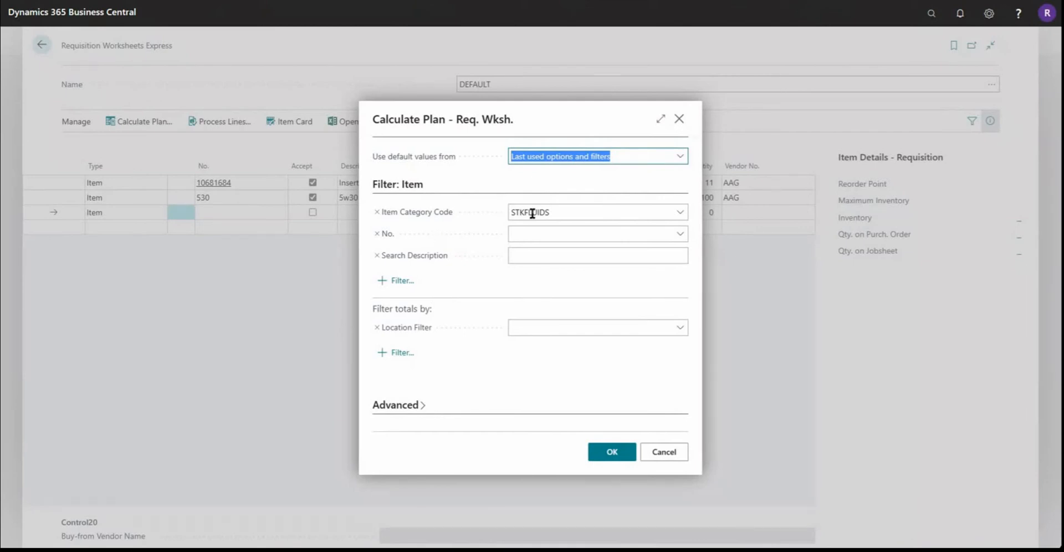
click(562, 211)
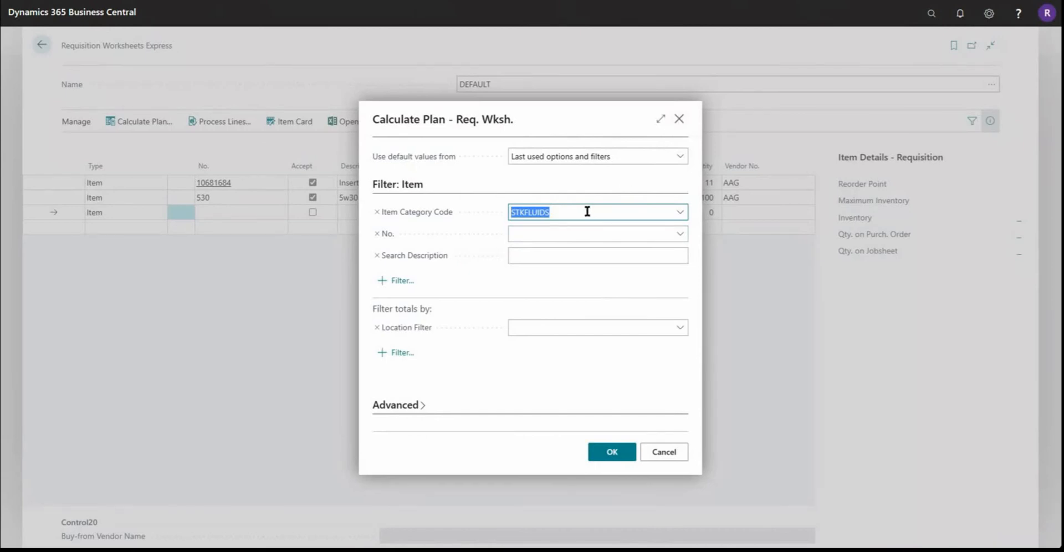
key(Delete)
click(610, 452)
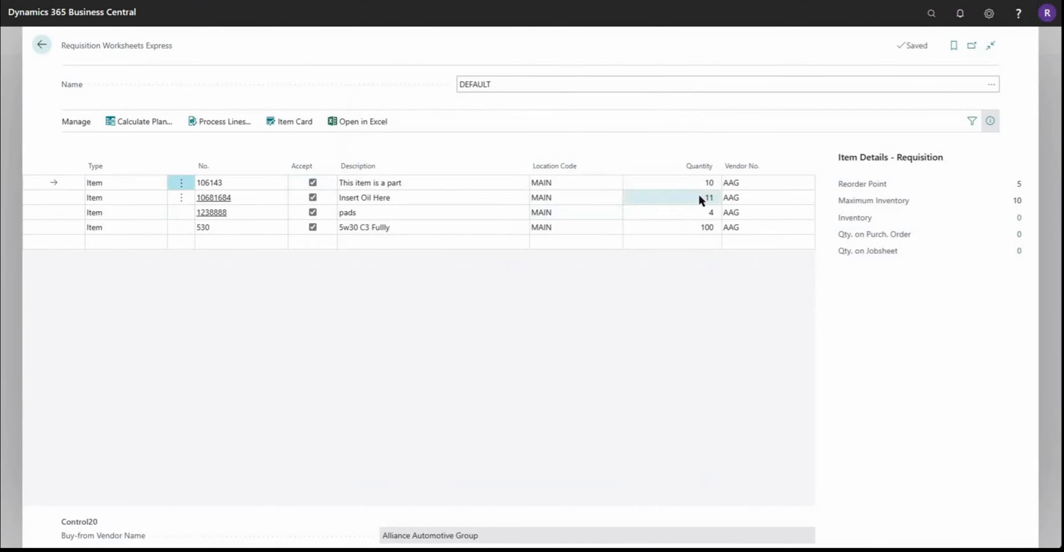
Step: Set the quantity on the pads line to 1
click(700, 197)
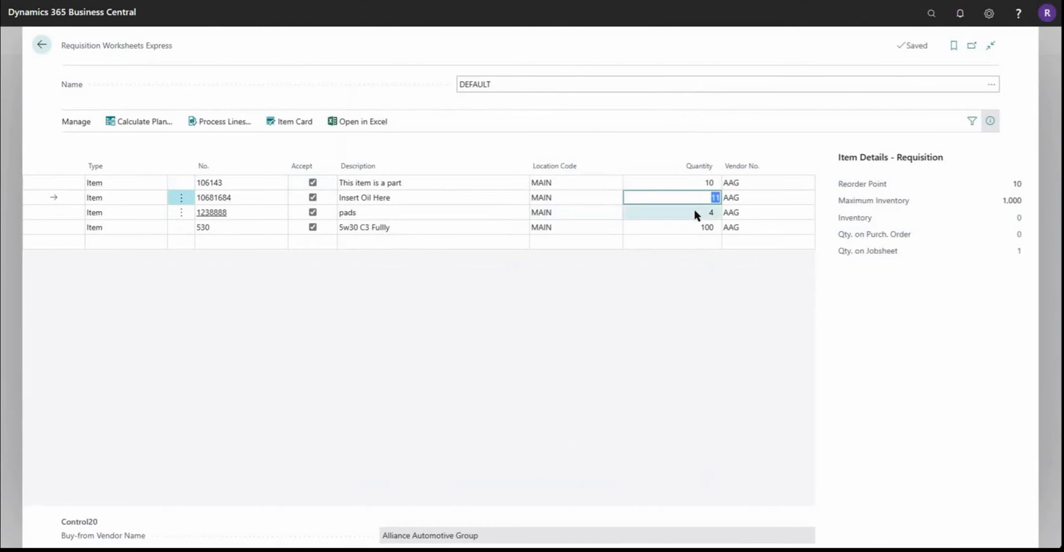
click(695, 211)
text(1)
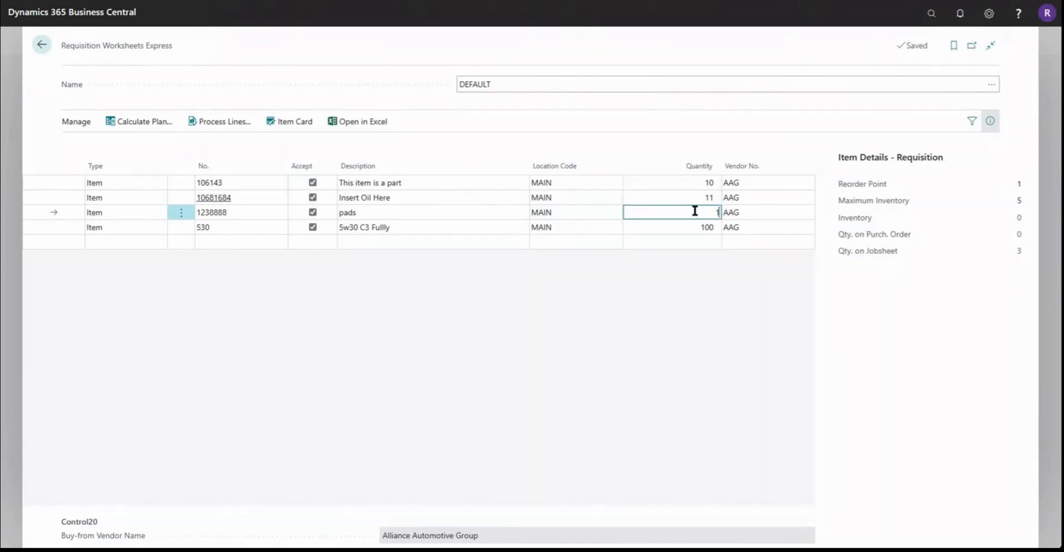
click(687, 198)
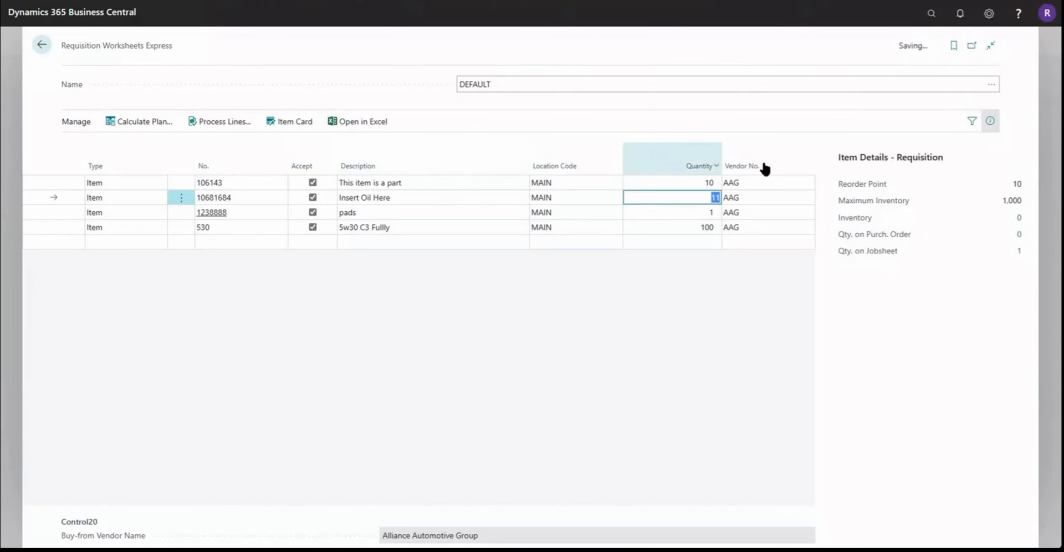
Step: Process the accepted worksheet lines into purchase orders with Print Orders turned off
click(225, 127)
click(225, 124)
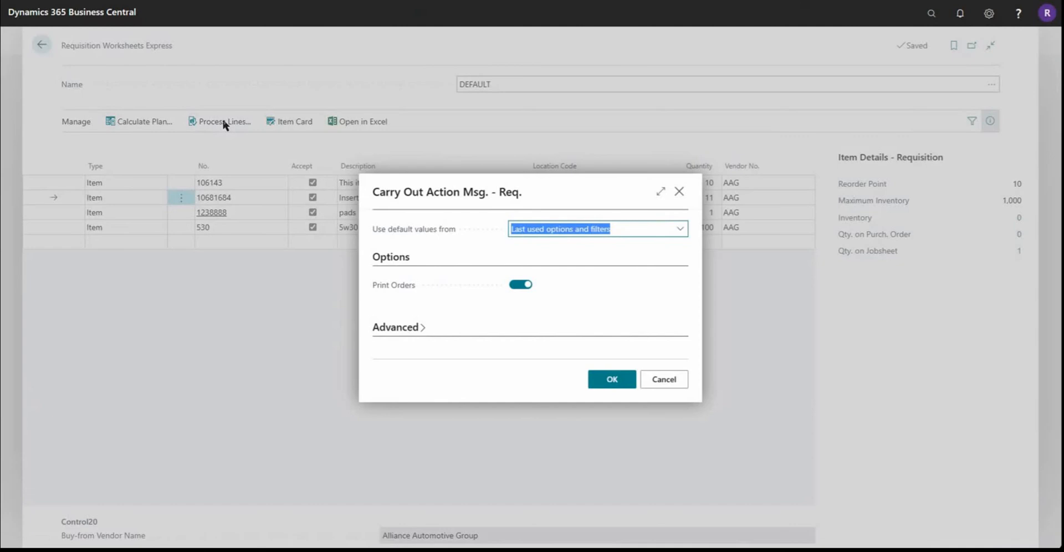
click(519, 288)
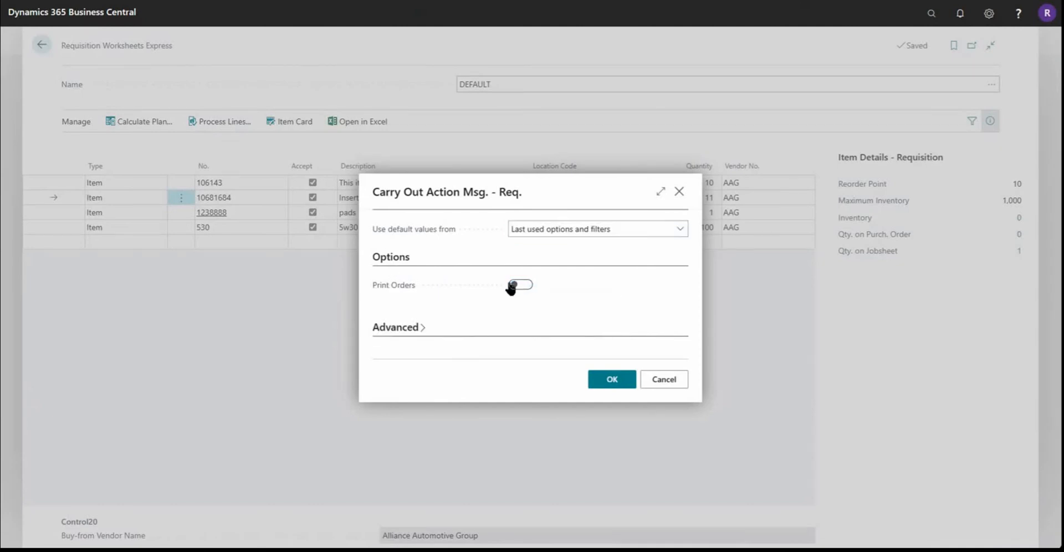
click(604, 380)
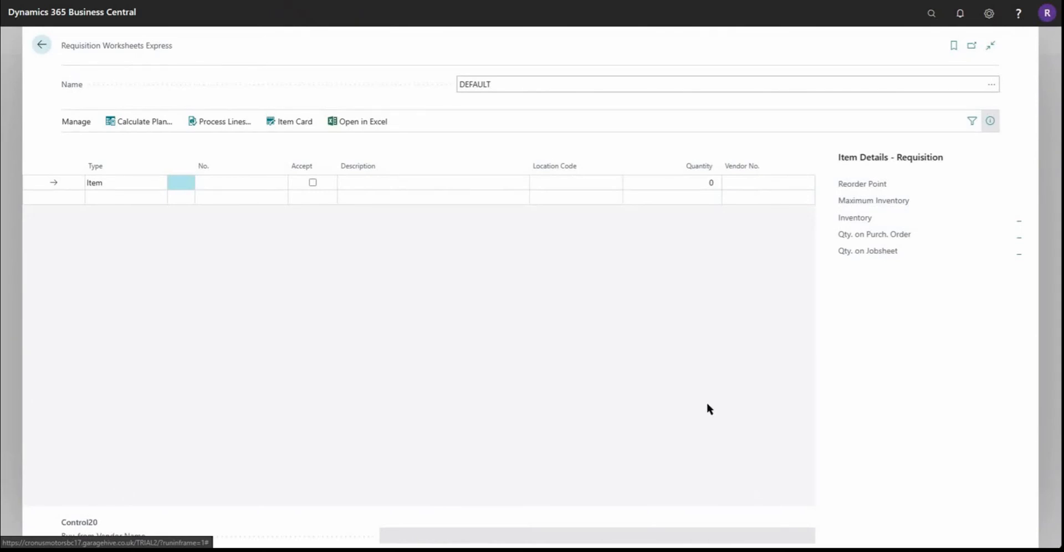
Step: Calculate the requisition plan again with the last used options and filters
click(139, 121)
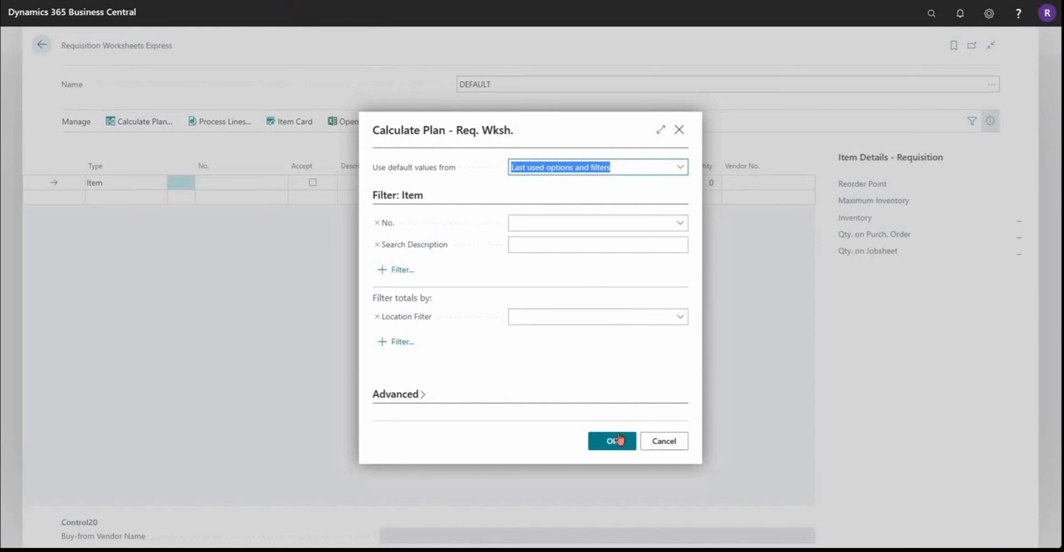
click(613, 441)
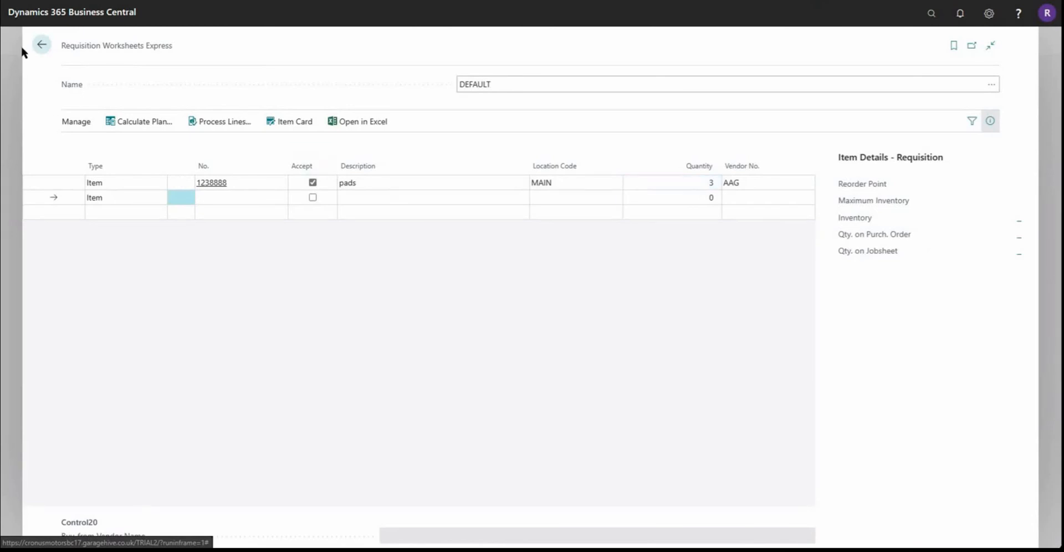
Step: Open the purchase order for Alliance Automotive Group, hide its details pane and review the order lines
click(41, 47)
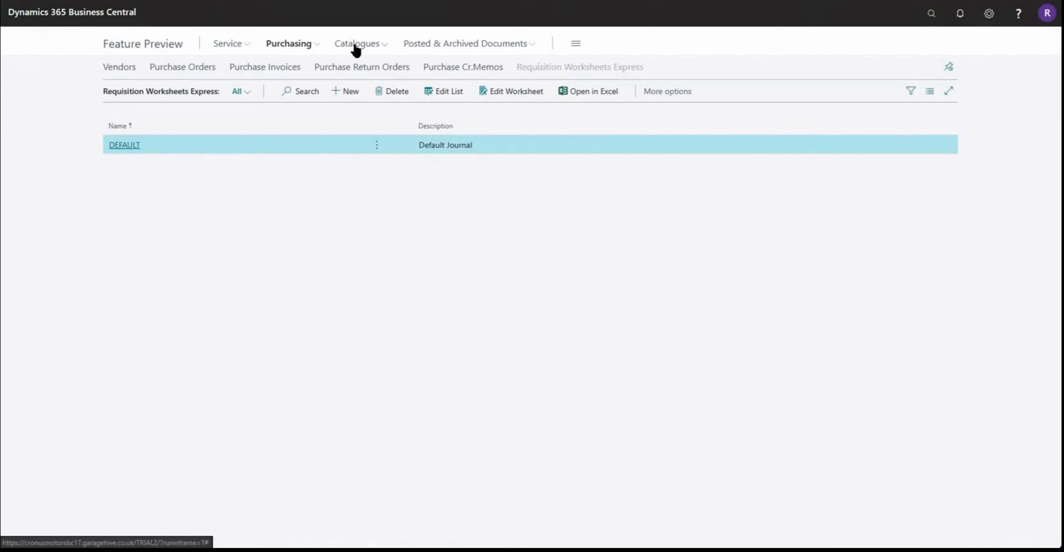
click(209, 69)
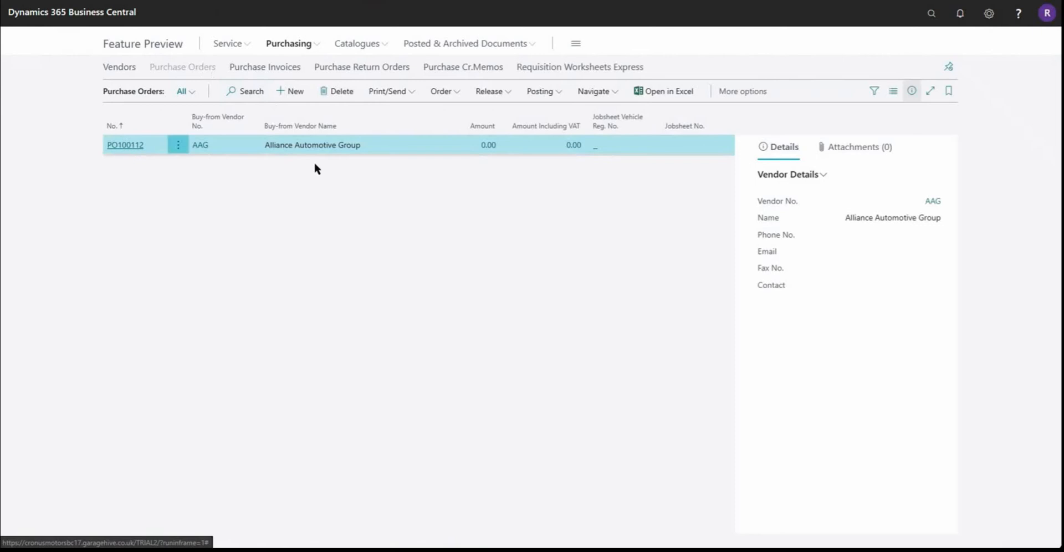
click(137, 147)
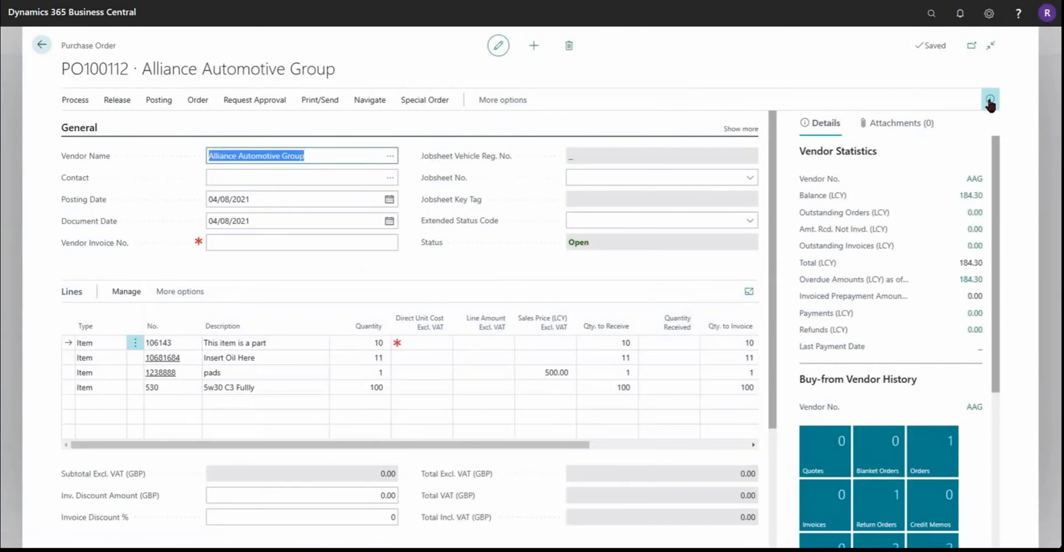
click(990, 101)
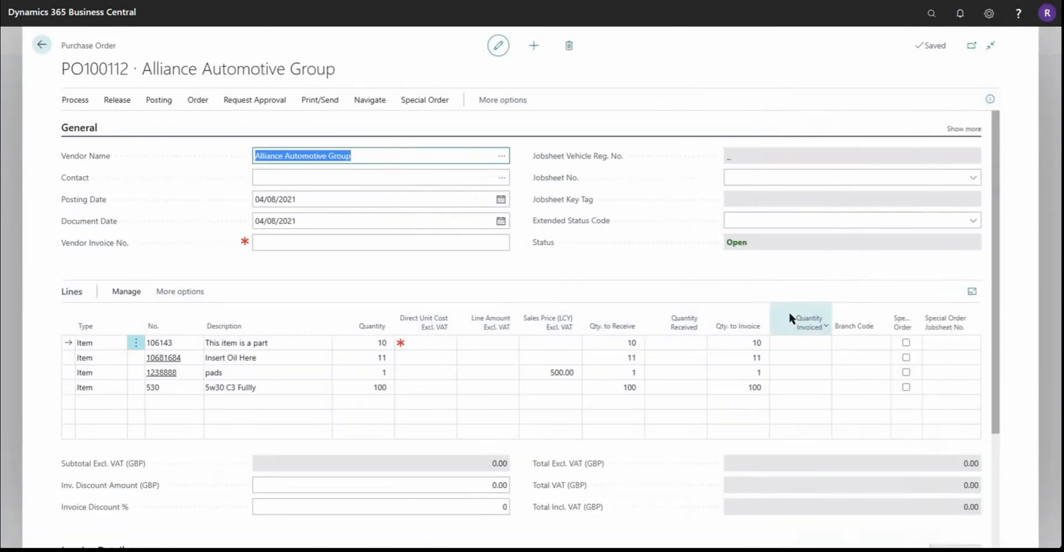
mouse_move(790, 319)
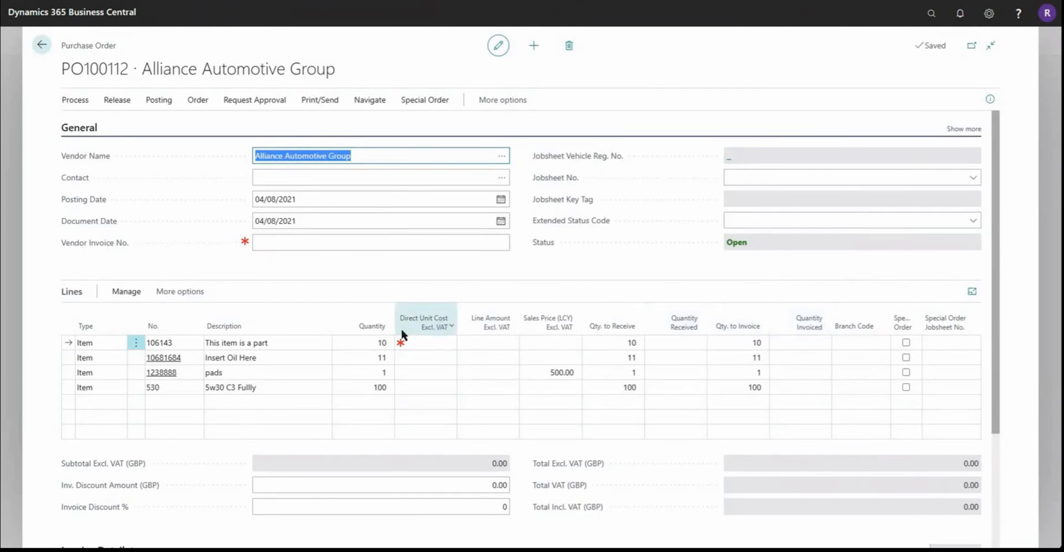
mouse_move(403, 335)
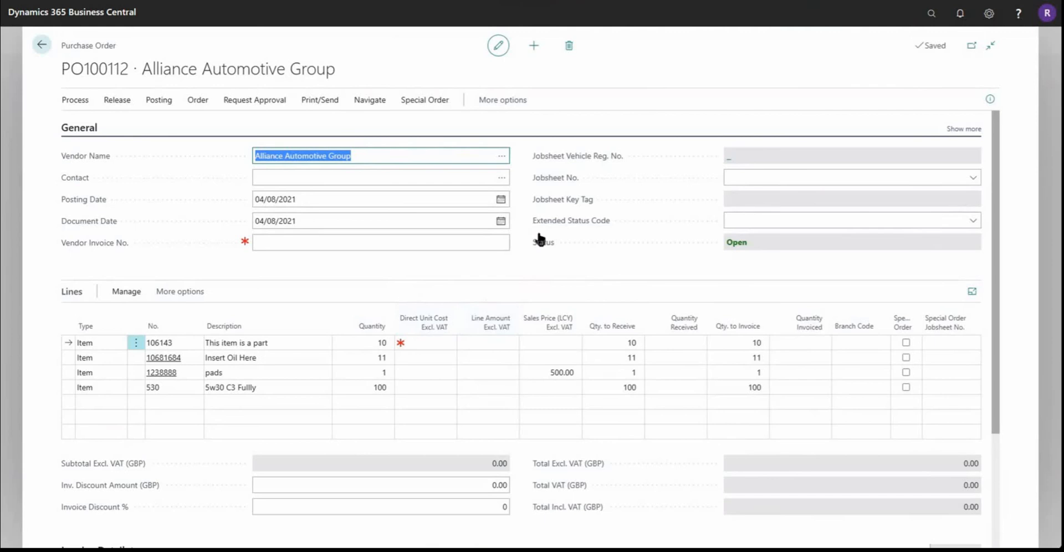
Step: Open the Items list and filter it to items whose Reordering Policy is Maximum Qty
click(45, 47)
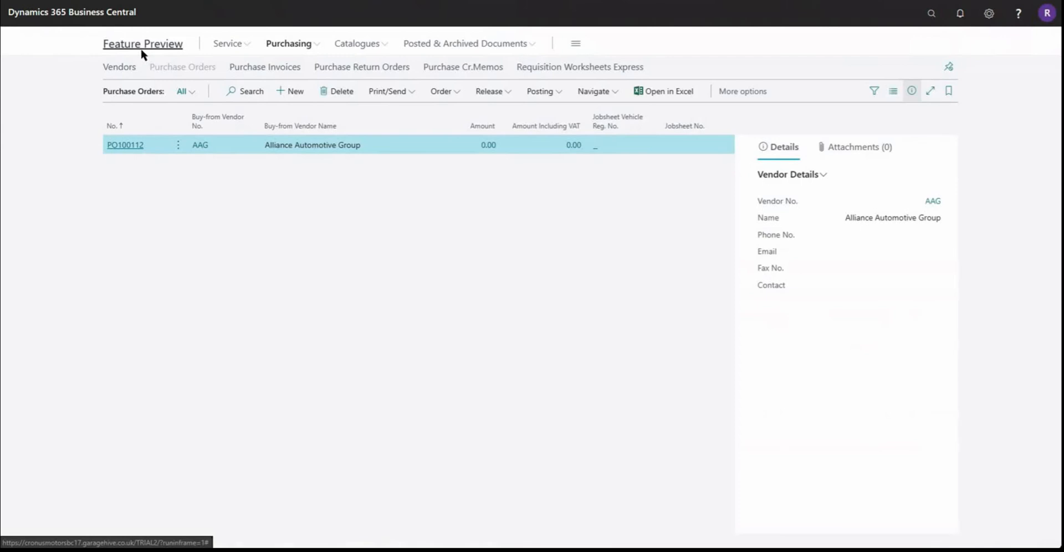
click(142, 47)
click(518, 68)
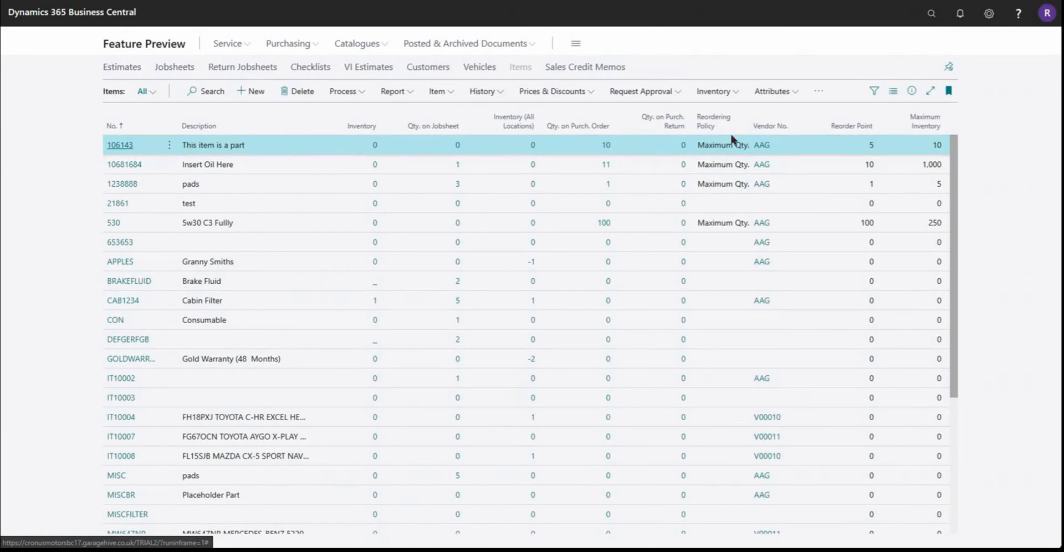
click(875, 92)
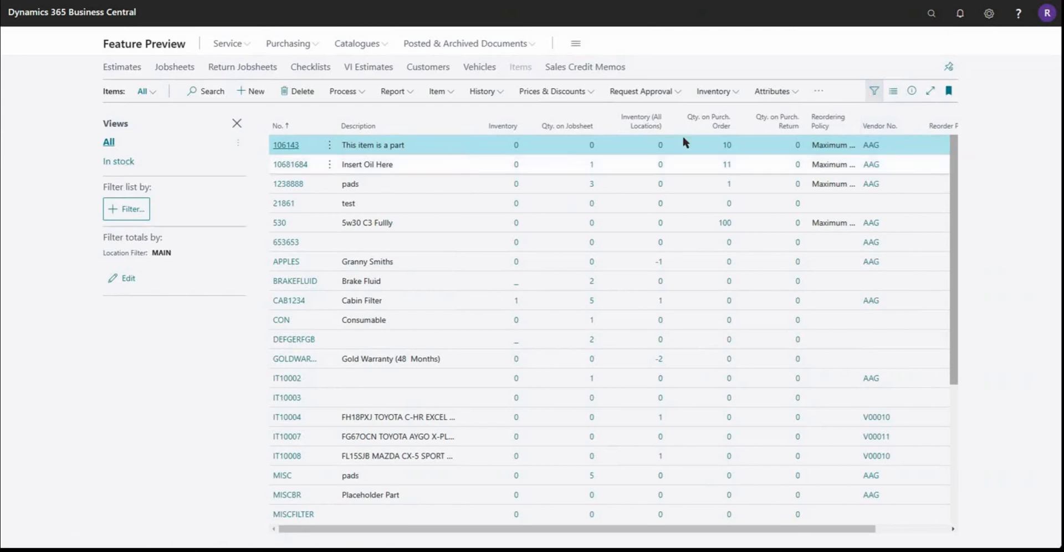
click(829, 125)
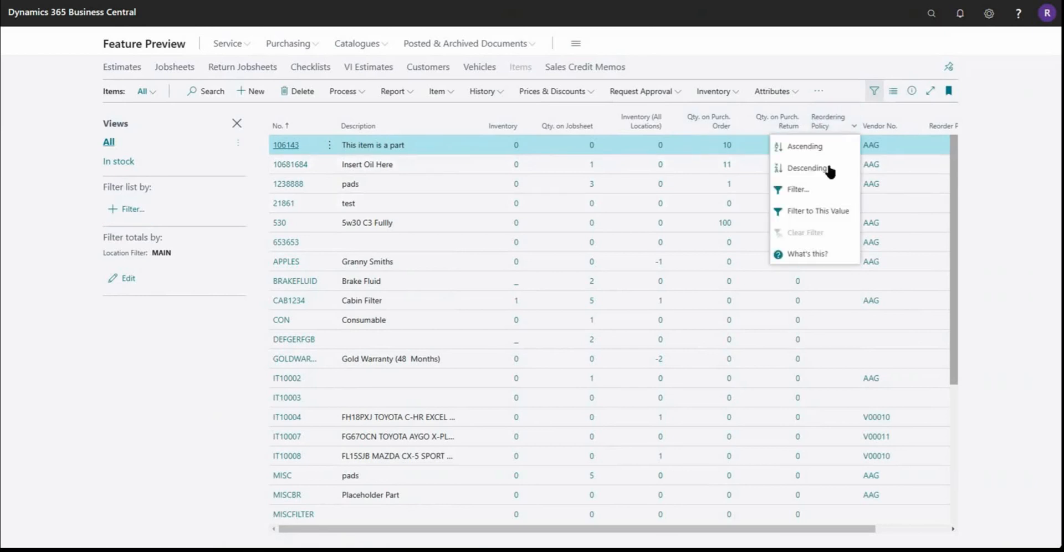
click(824, 212)
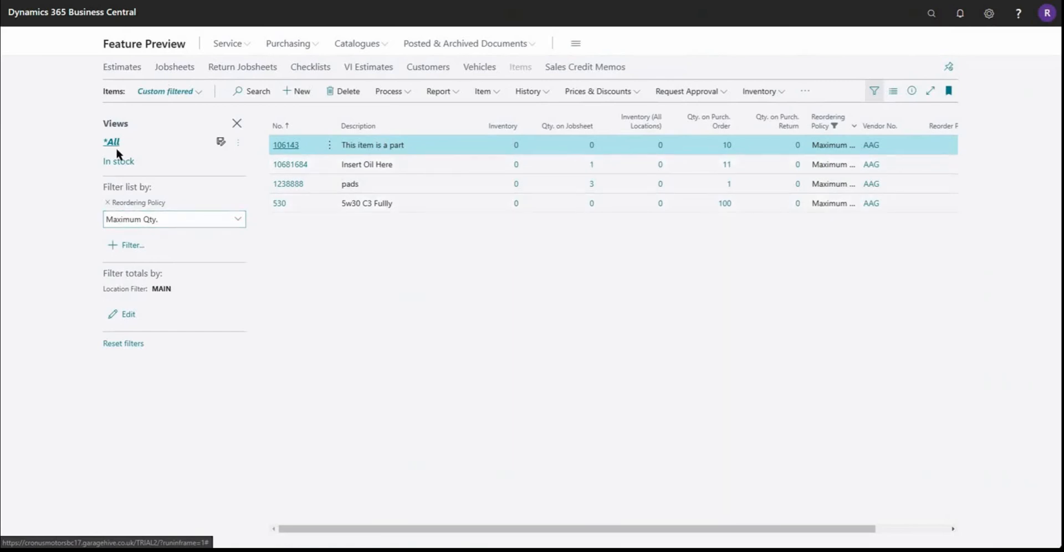
Step: Save the filtered item list as a view named "Stocked items"
click(221, 143)
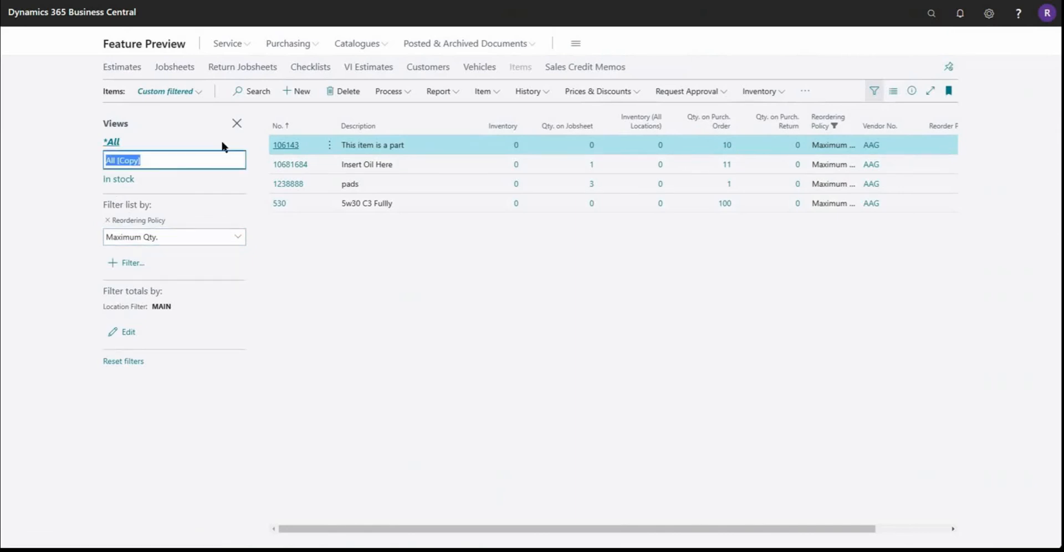
text(Stocked items)
key(Return)
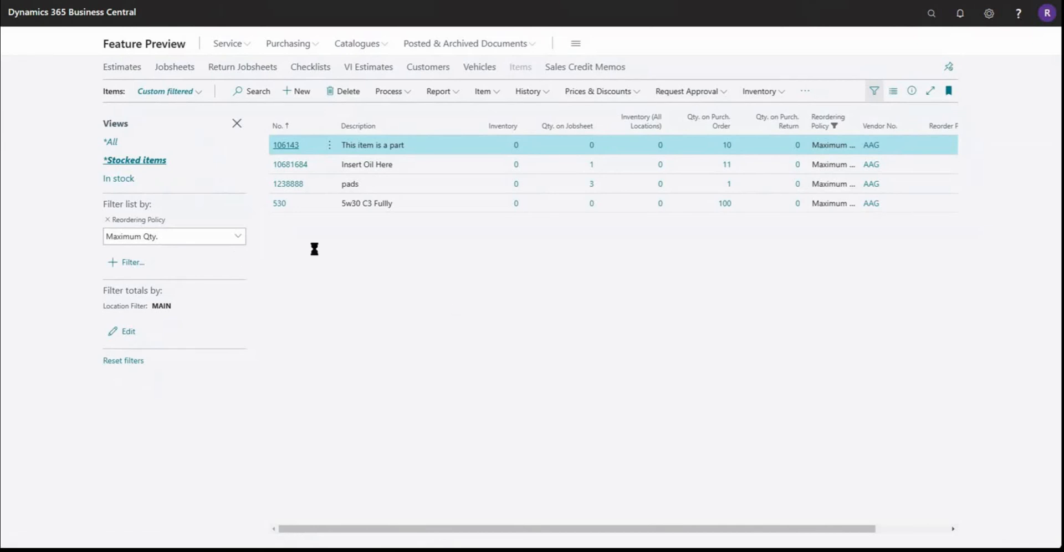
Step: Switch the item list to the All view and go to the Planning settings on the card of item 106143
click(191, 95)
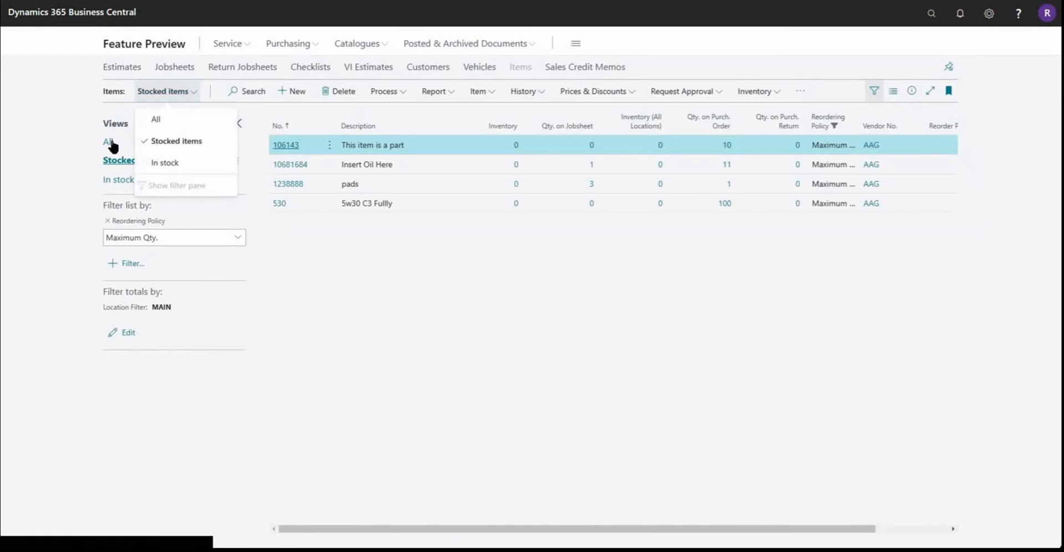
click(164, 123)
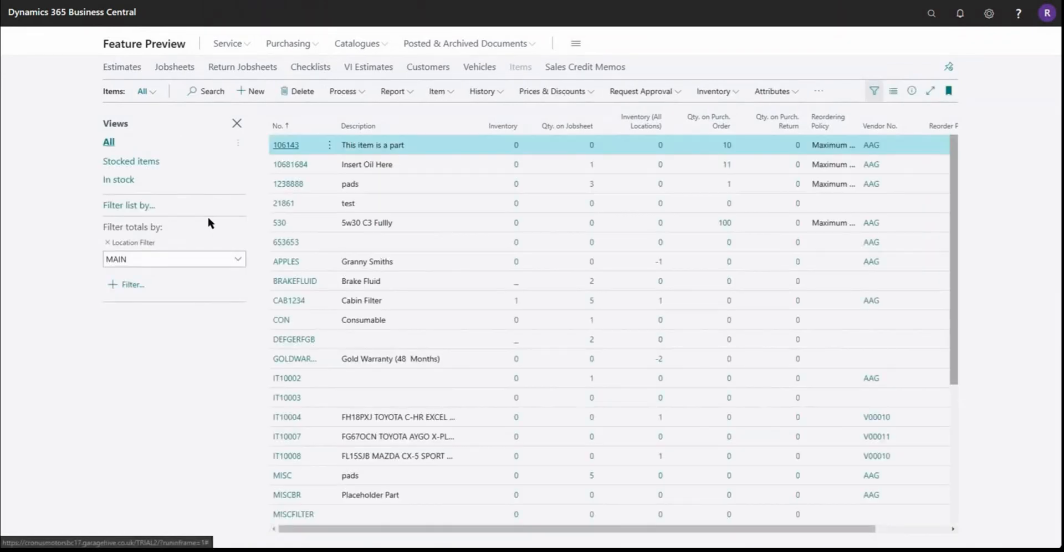
click(292, 147)
scroll(159, 289, down, 5)
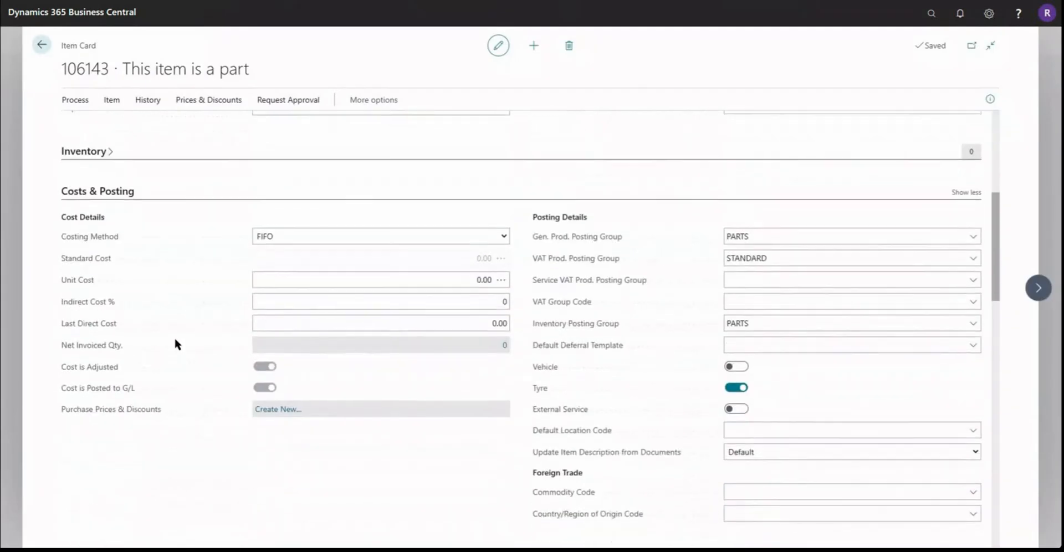
scroll(175, 340, down, 7)
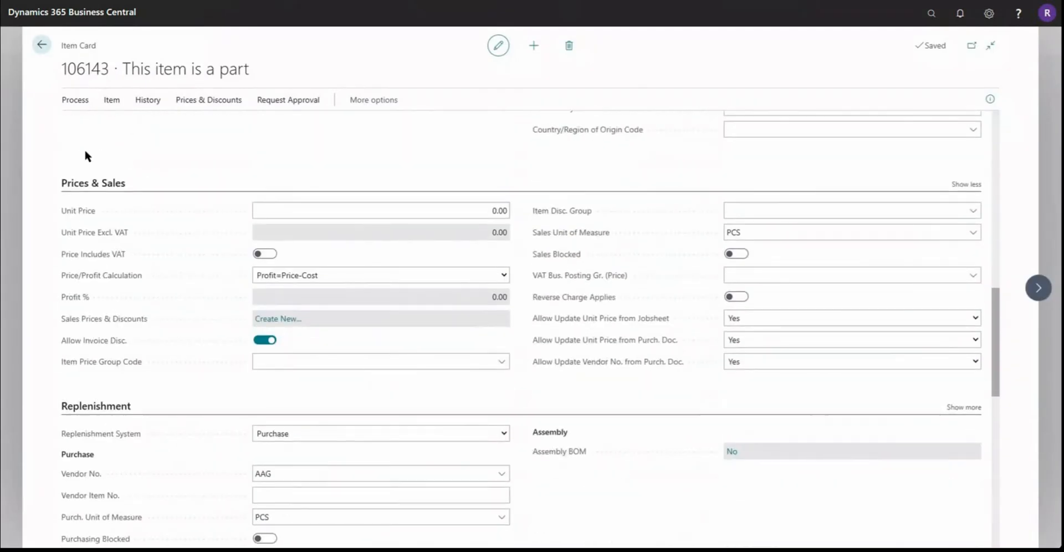
scroll(82, 175, down, 4)
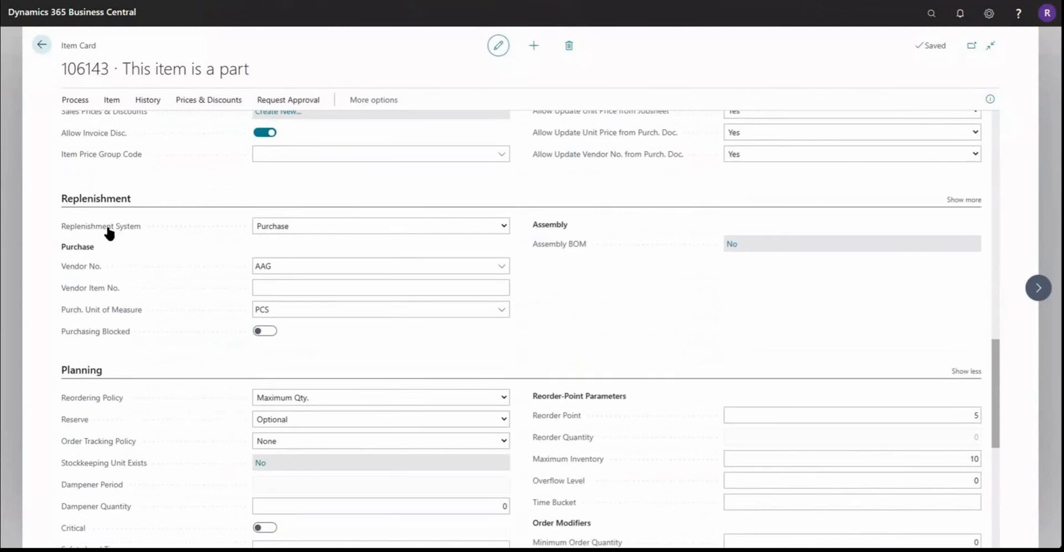
scroll(105, 251, down, 4)
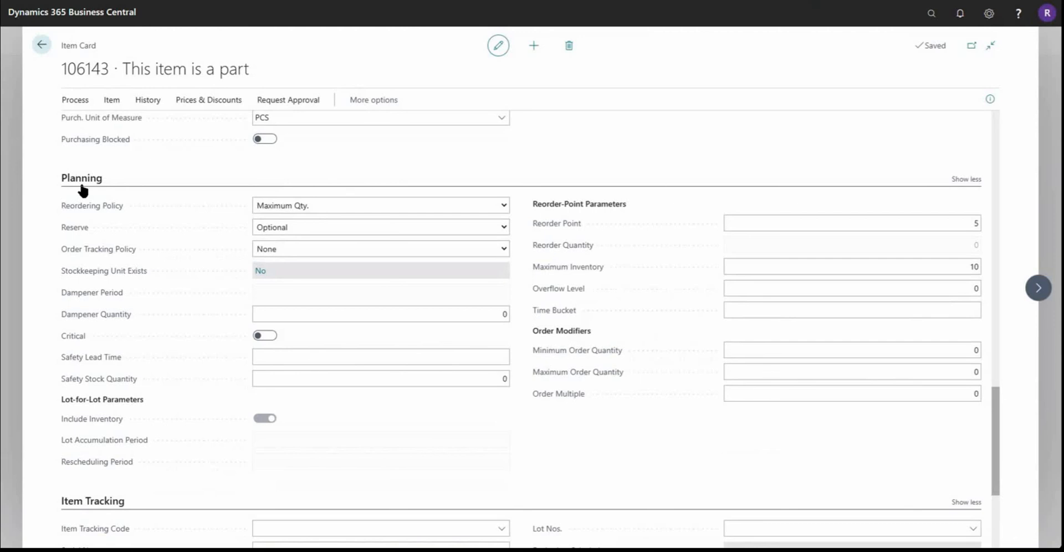
Step: Set item 106143's Reordering Policy to blank and then back to Maximum Qty
mouse_move(85, 211)
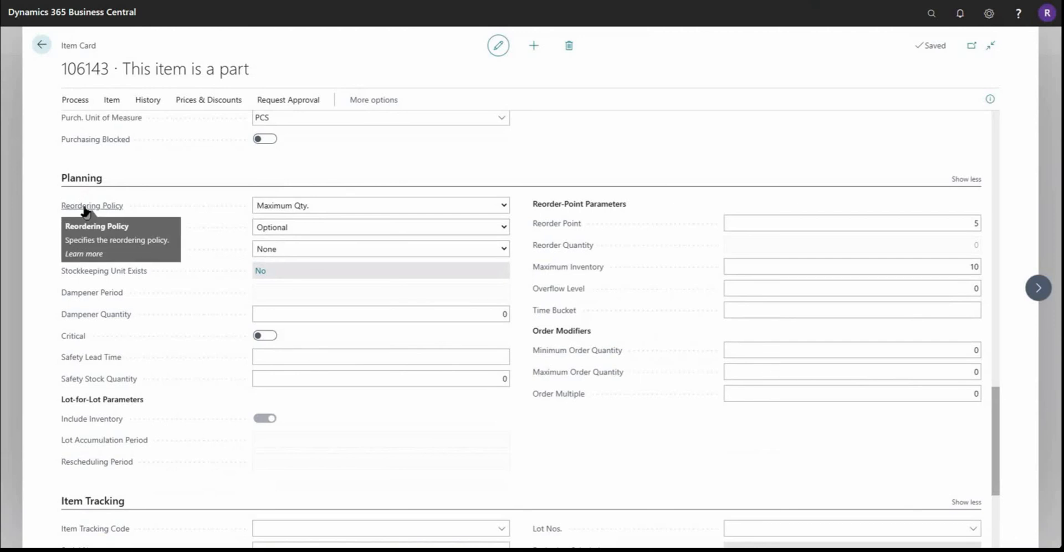
click(275, 210)
click(277, 229)
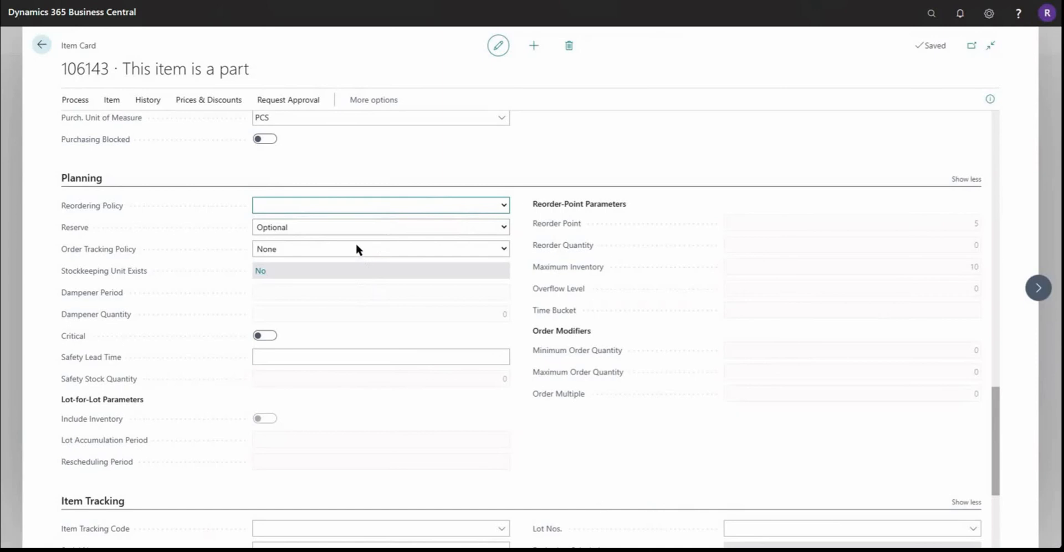
click(303, 263)
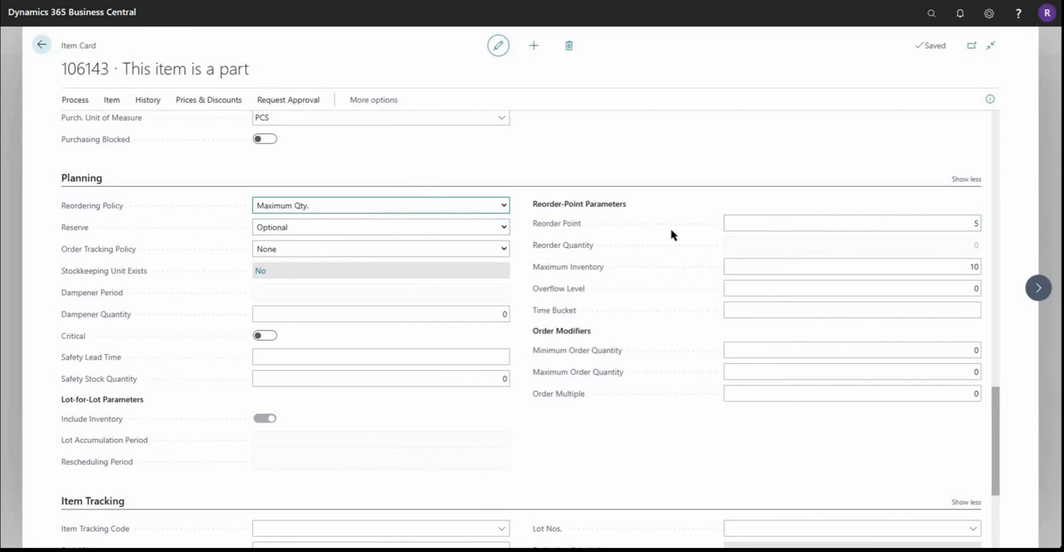
Step: Review the Reorder Point and Maximum Inventory settings of item 106143, then close its card
mouse_move(570, 228)
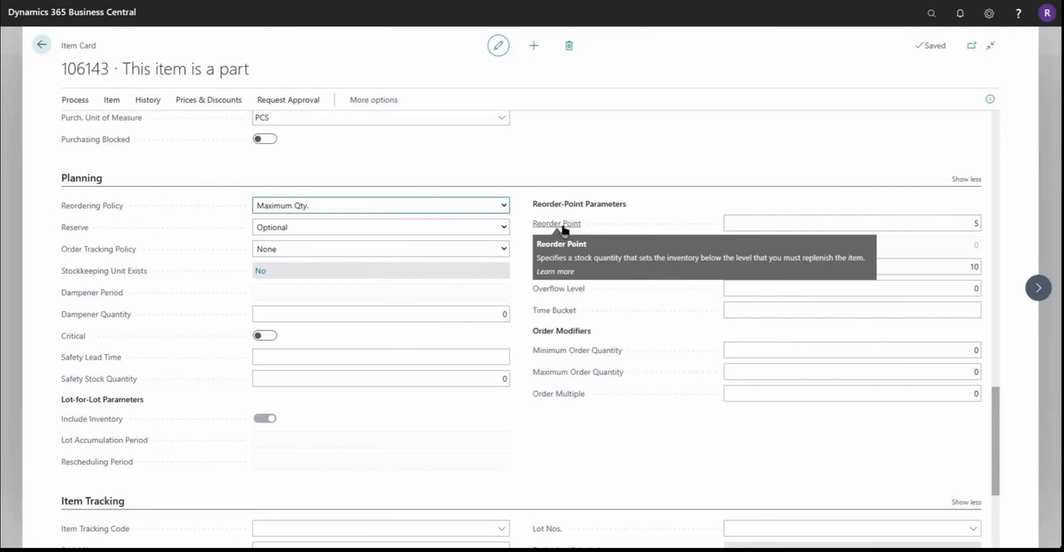
click(976, 224)
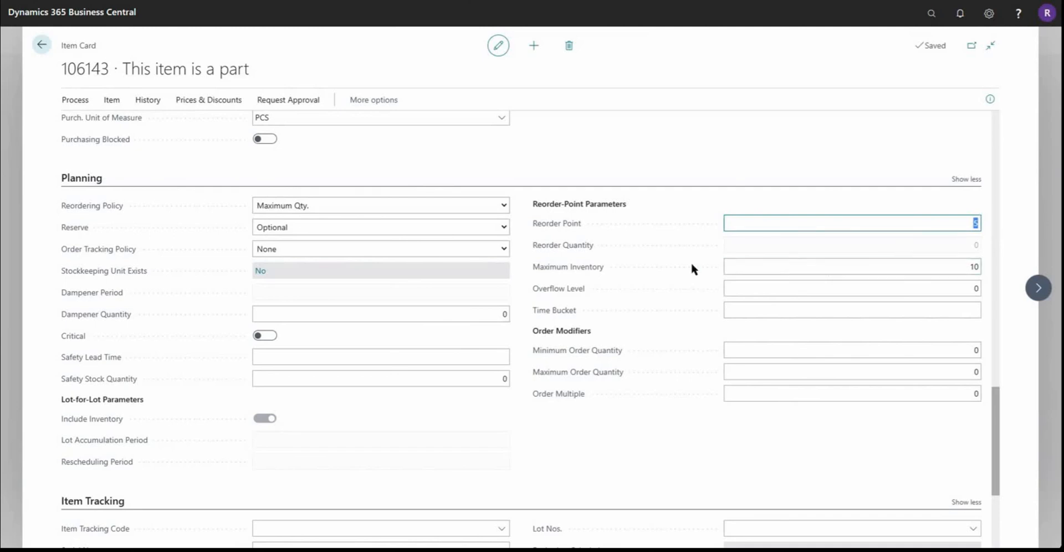
click(757, 269)
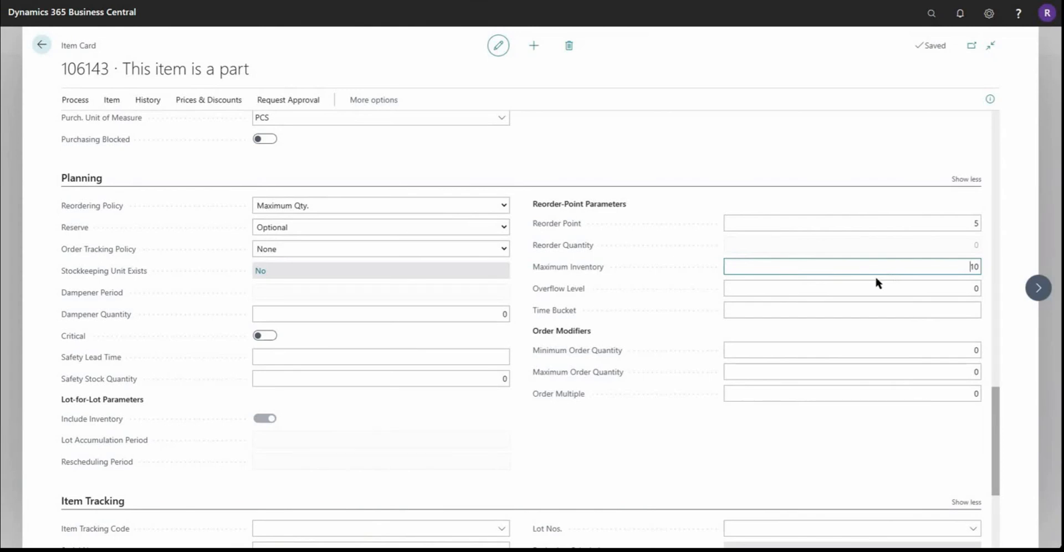
scroll(876, 279, down, 1)
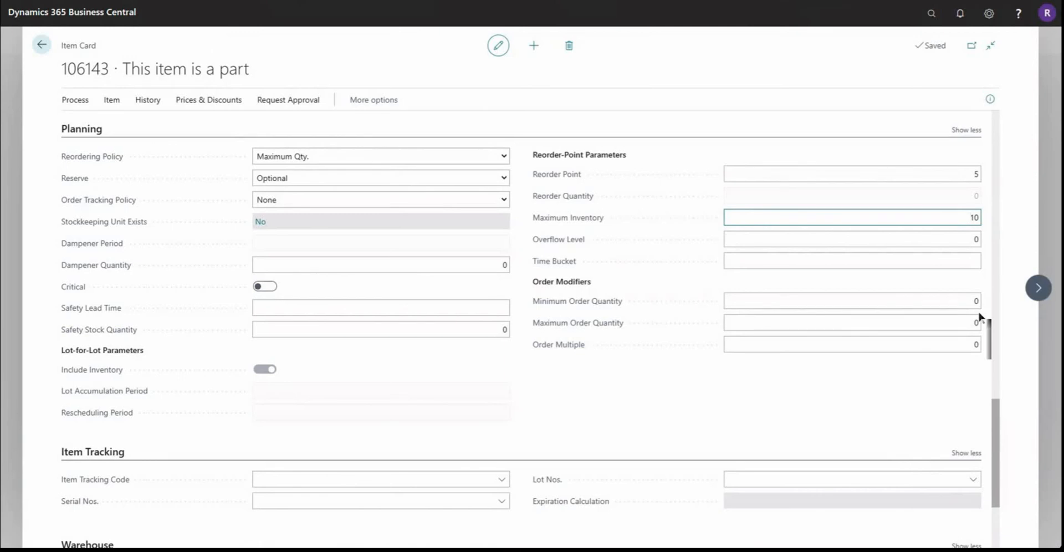
click(43, 46)
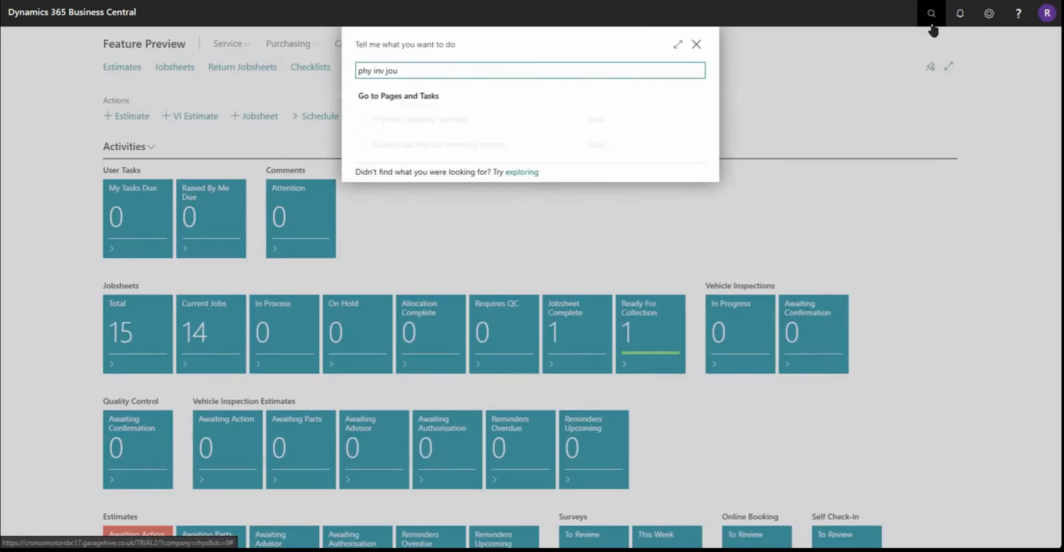
Step: Search for "phy inv jou", open Physical Inventory Journals and expand the page to full width
drag(421, 73, 357, 71)
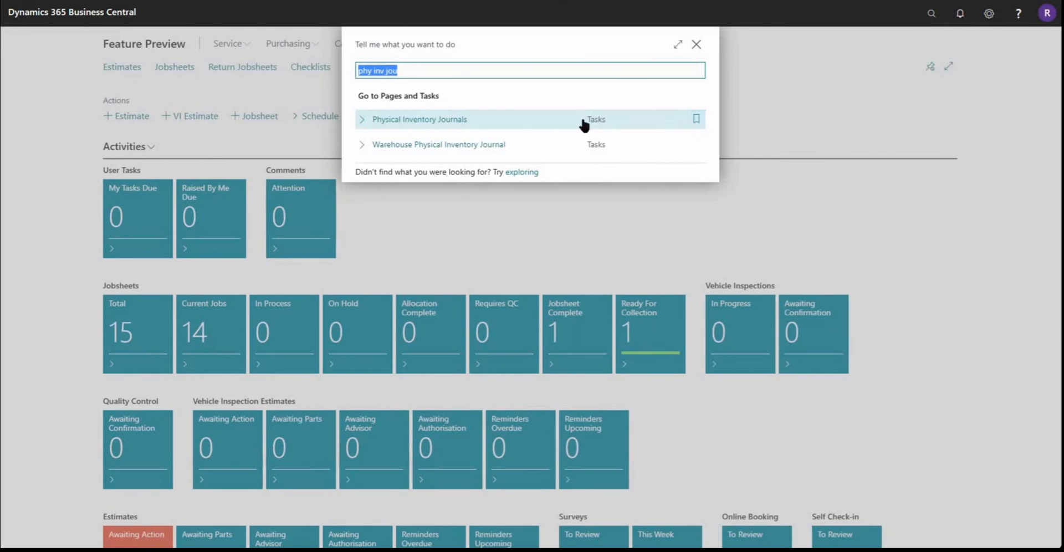
click(459, 125)
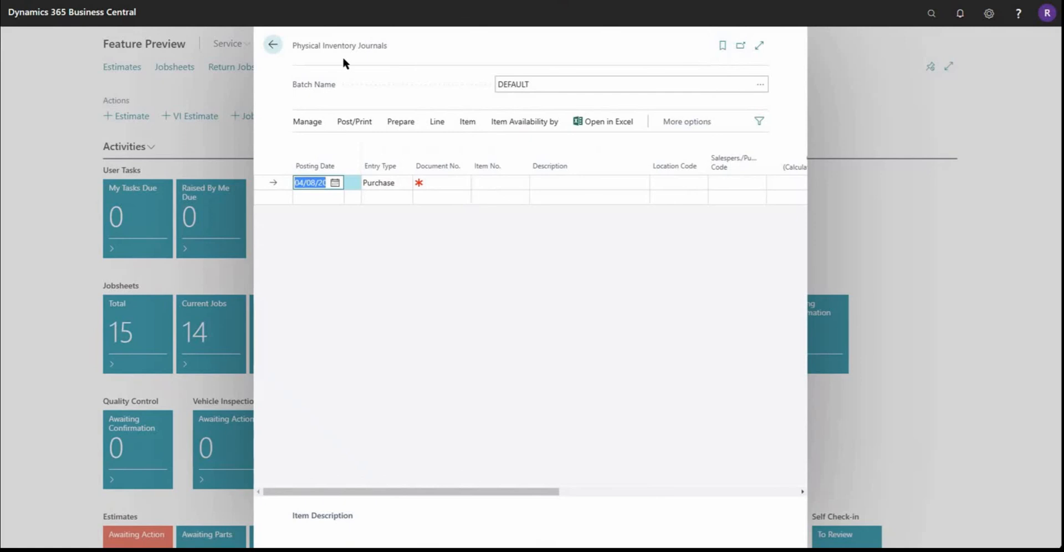
drag(293, 46, 707, 39)
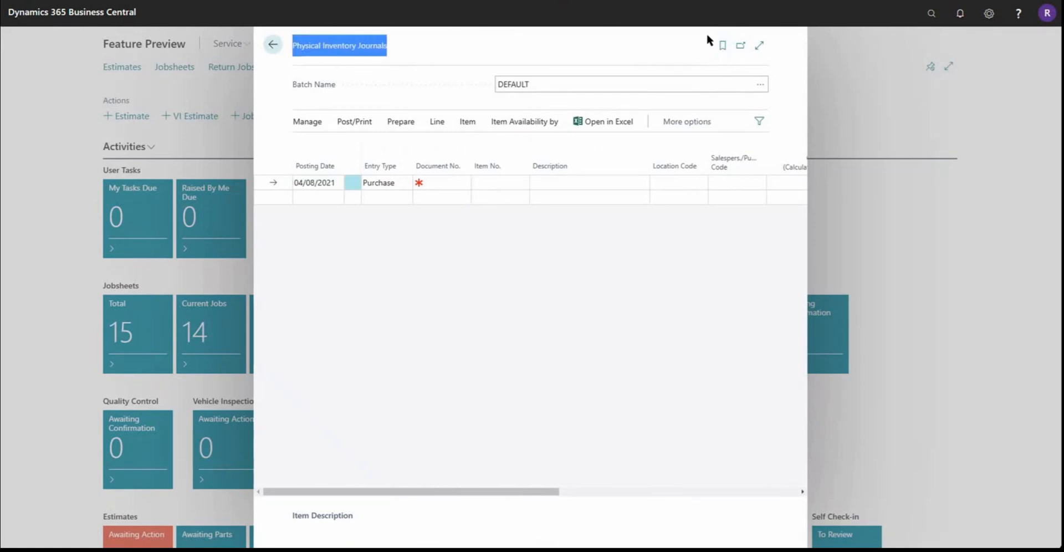
click(759, 45)
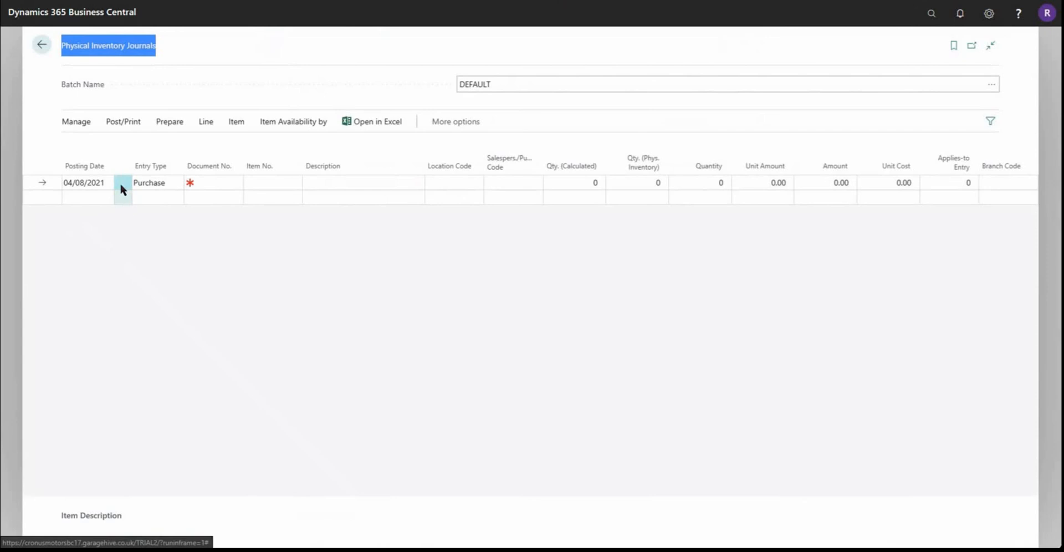
Step: Start the Calculate Inventory batch job for the journal and set its Document No. to SK48
click(68, 128)
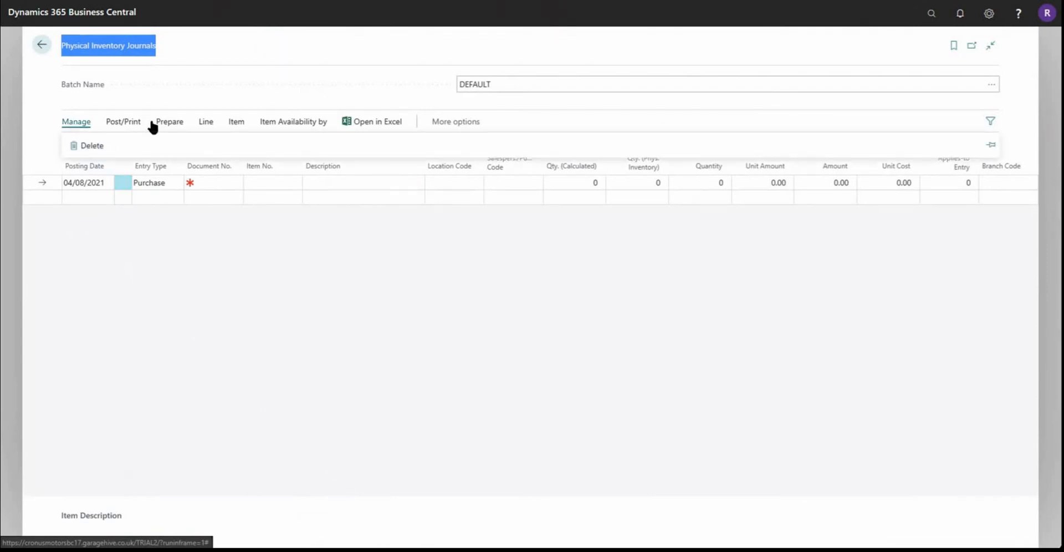
click(157, 127)
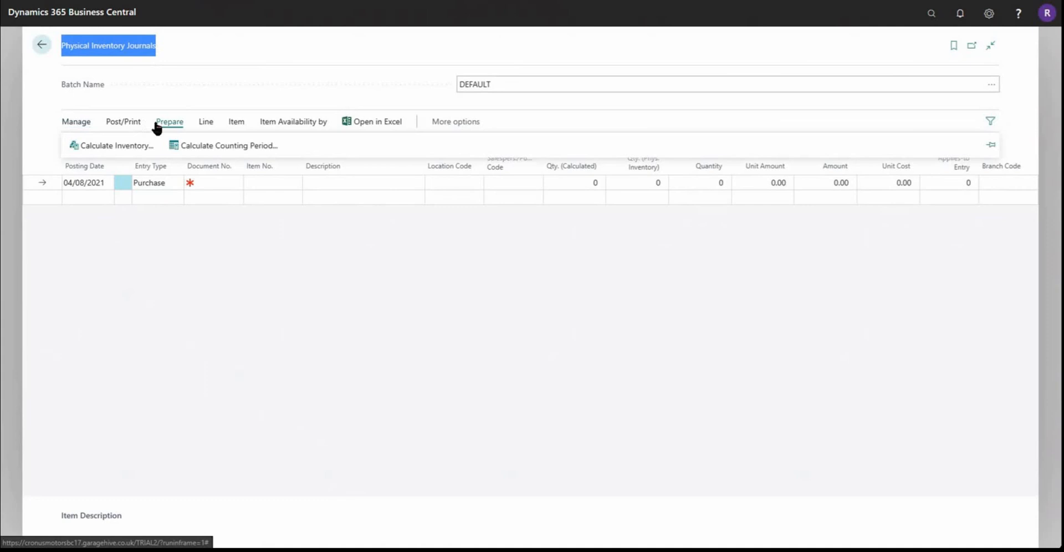
click(122, 148)
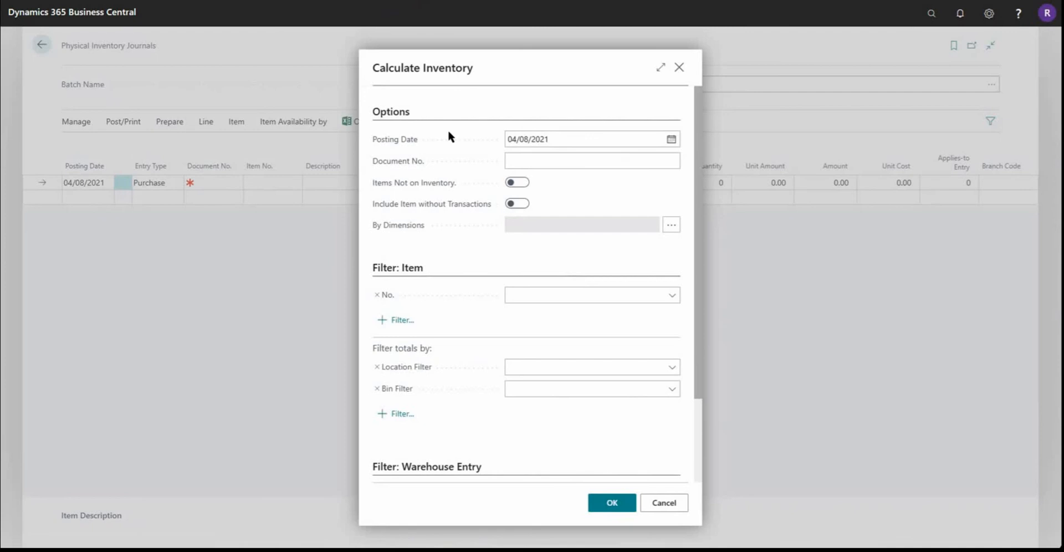
click(546, 139)
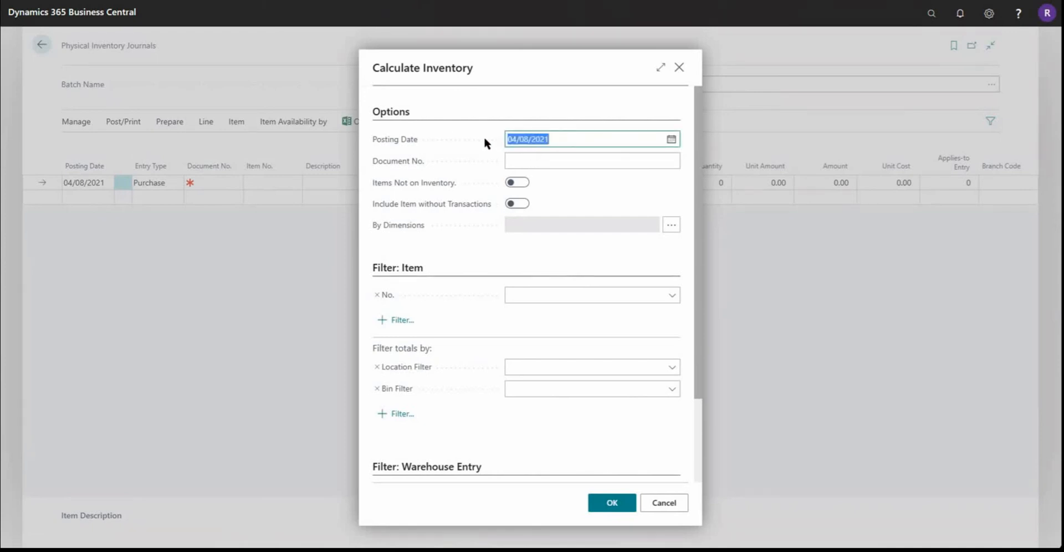
click(522, 160)
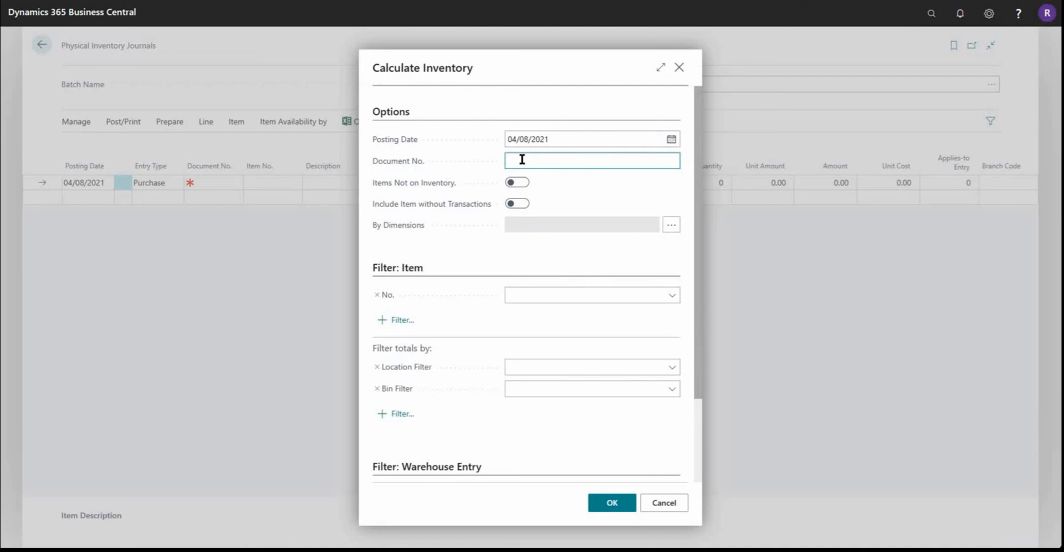
text(sk4/8)
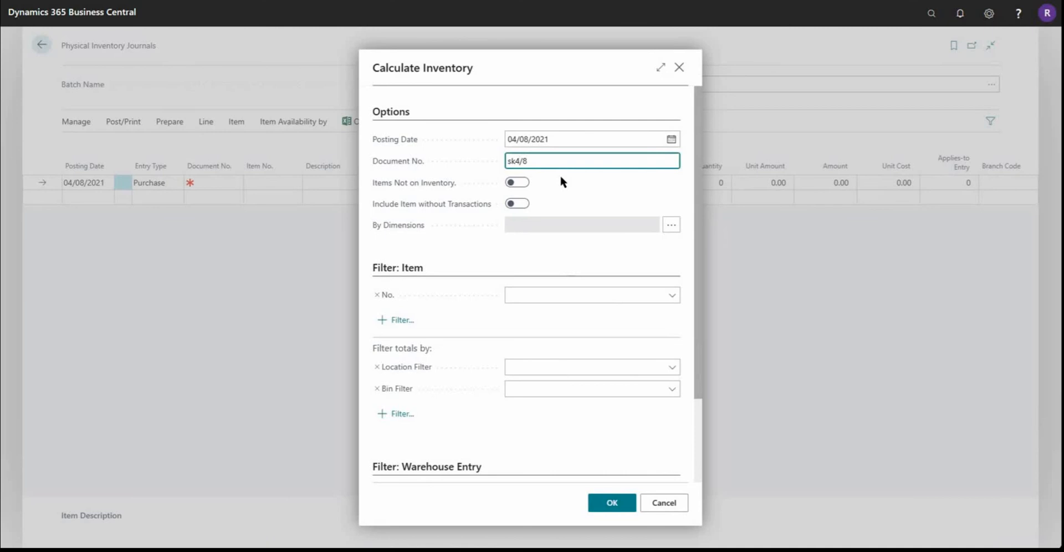
key(Left)
key(BackSpace)
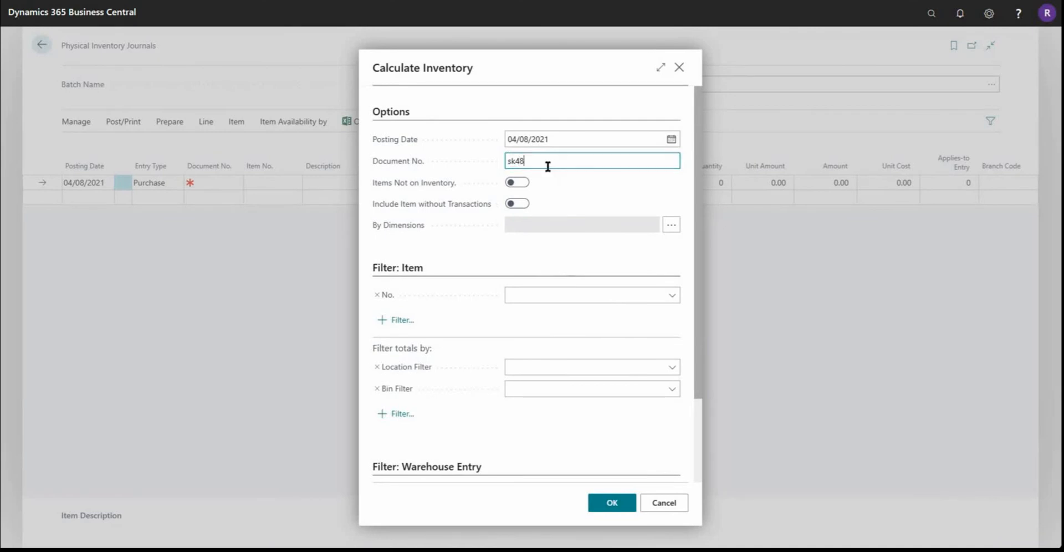
drag(547, 162, 479, 164)
Step: Include items not on inventory and items without transactions, and run the inventory calculation to fill the journal
click(515, 185)
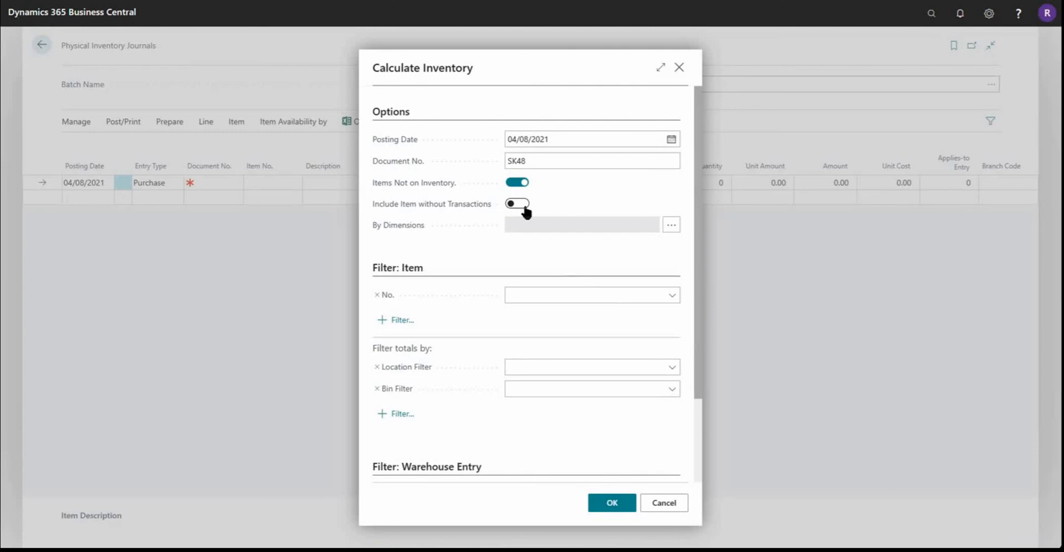
click(523, 205)
click(622, 507)
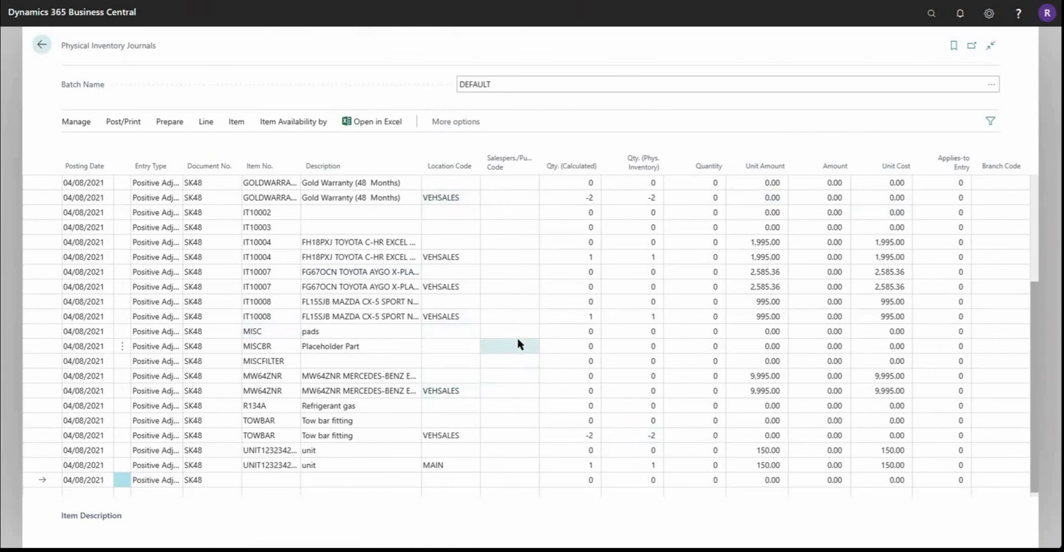
Step: Review the physical quantity, quantity and amount fields on the first calculated journal lines
scroll(276, 243, up, 4)
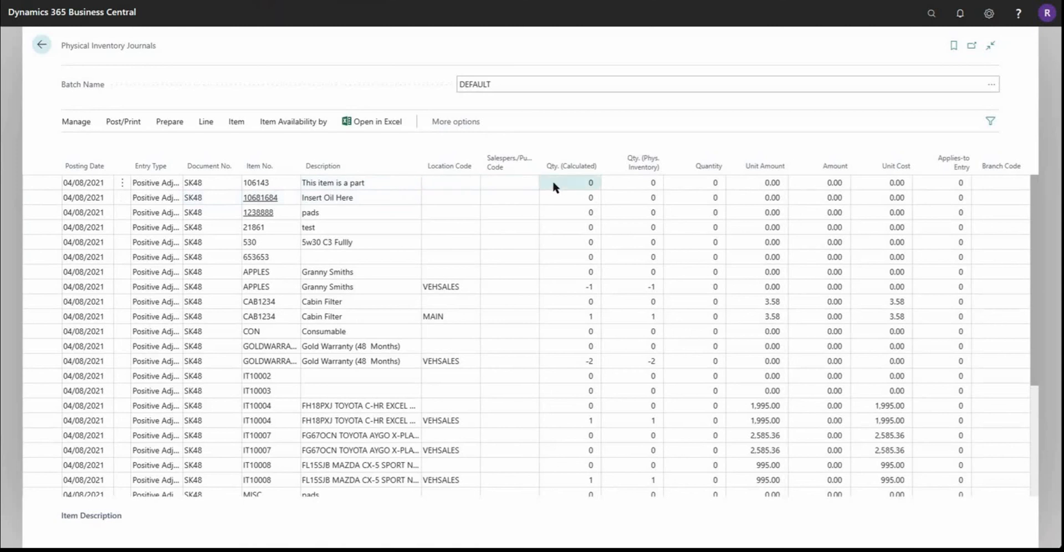
click(649, 184)
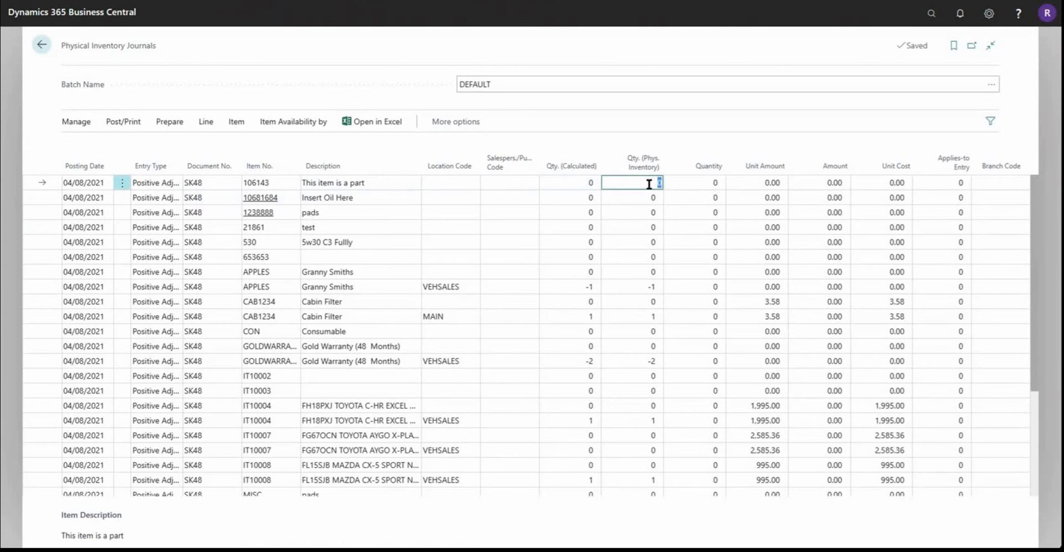
click(693, 185)
click(790, 187)
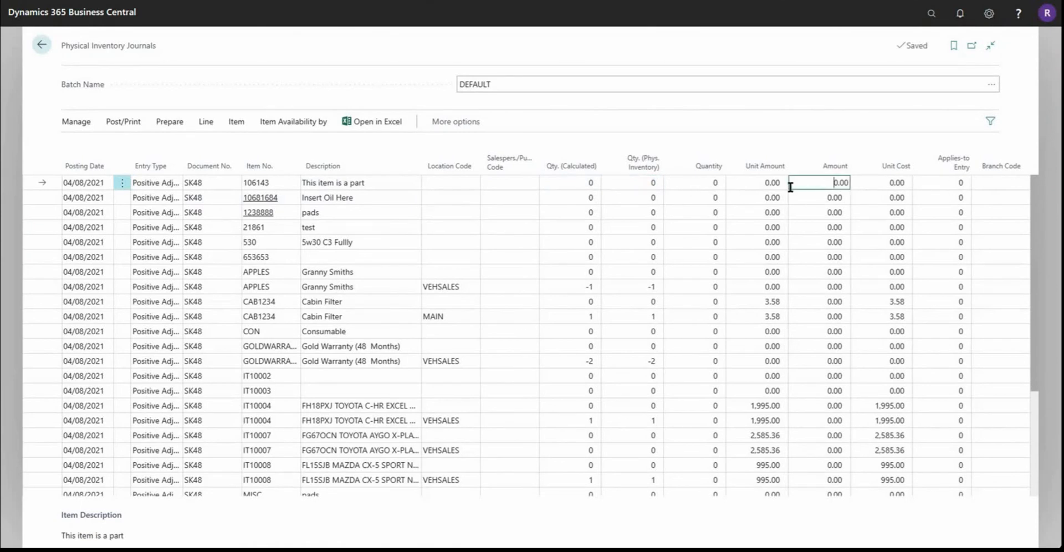
key(Tab)
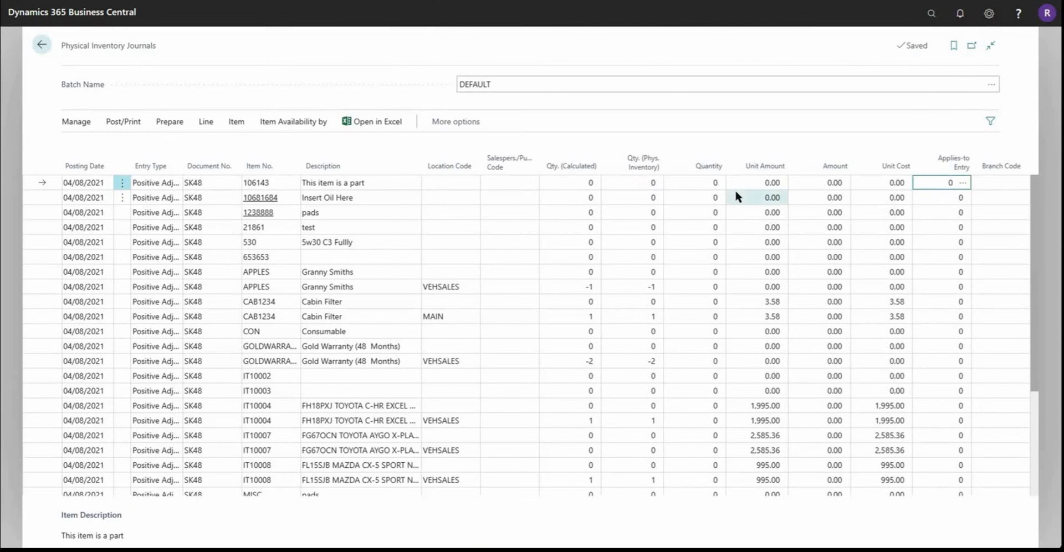
click(754, 197)
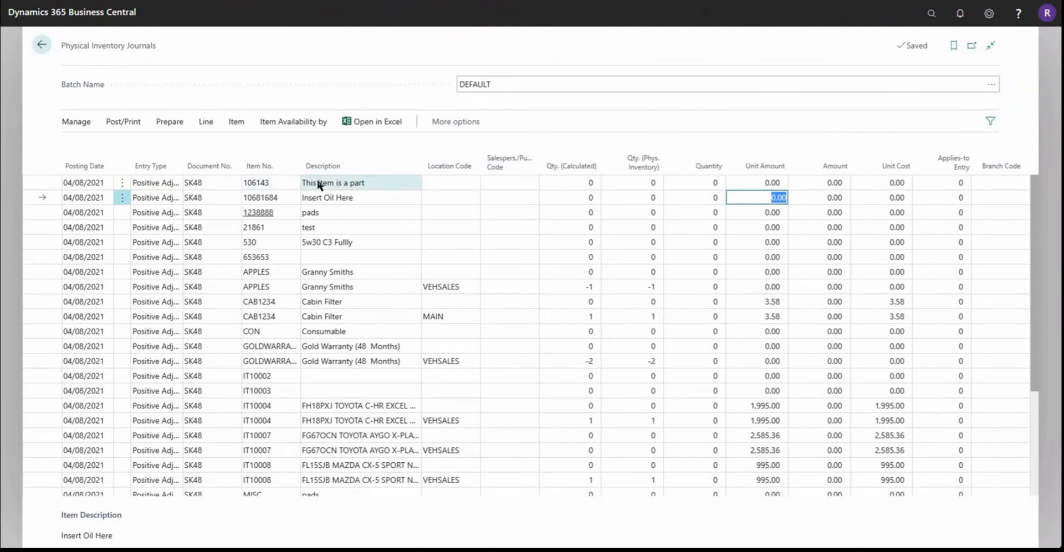
Step: Preview the Physical Inventory List report for the DEFAULT batch with Show Qty. (Calculated) enabled
click(131, 125)
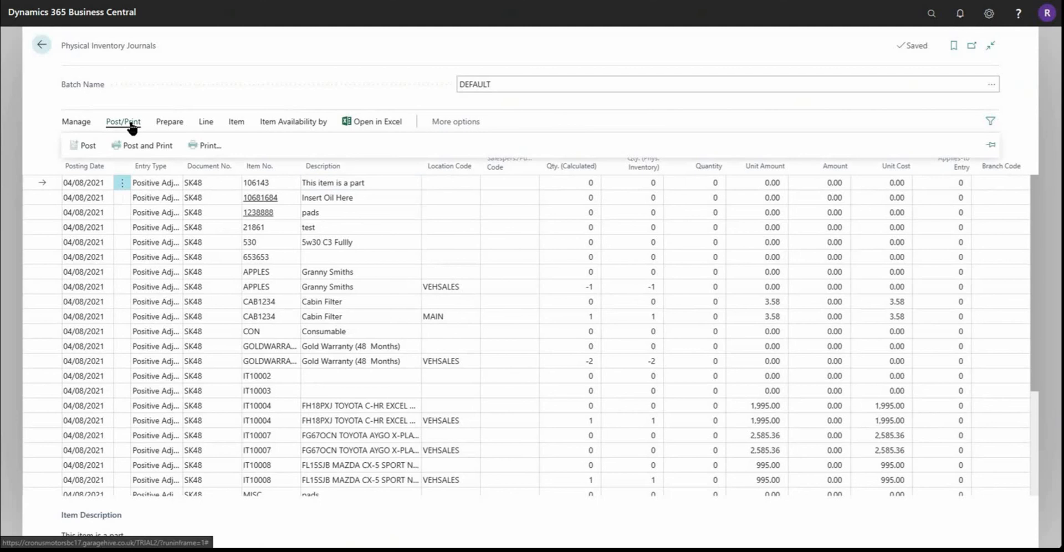
click(205, 147)
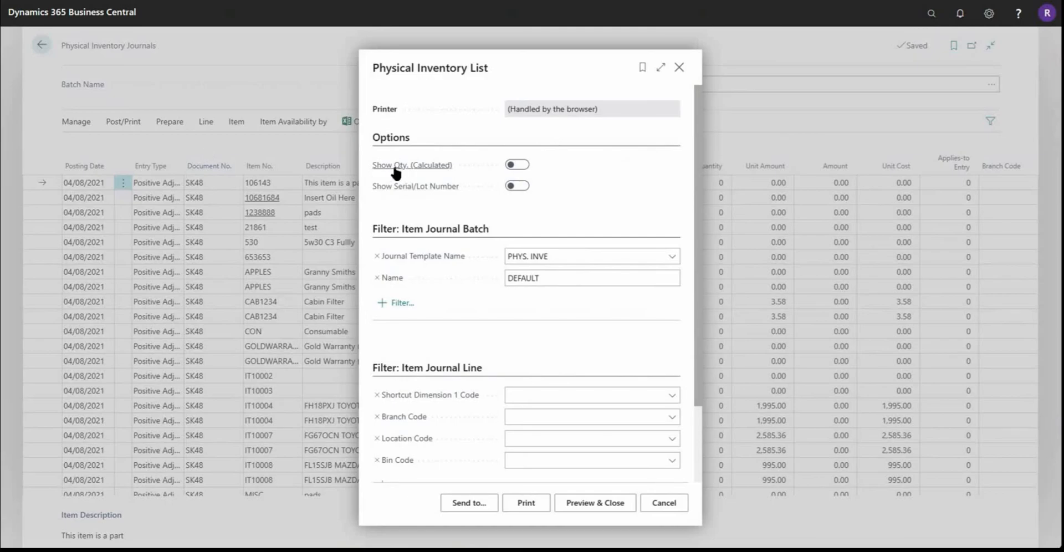
mouse_move(395, 172)
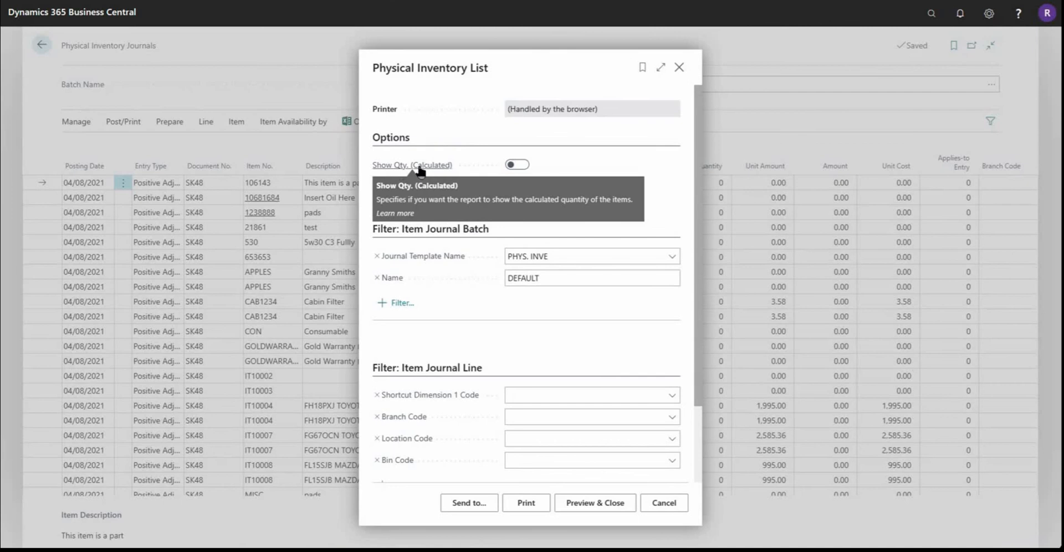
click(511, 165)
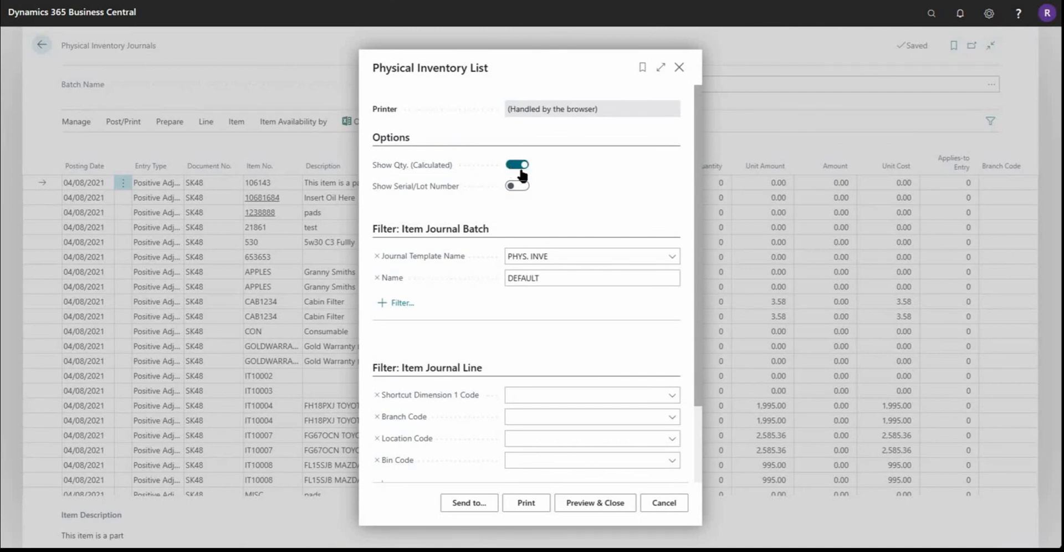
click(598, 511)
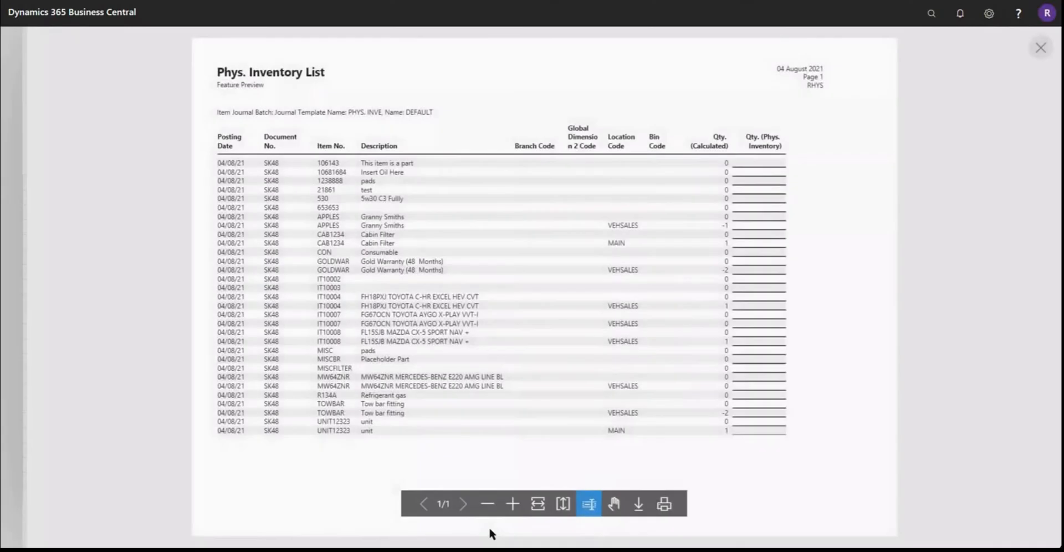
Step: Examine the Qty. (Calculated) and Qty. (Phys. Inventory) columns of the report preview at page width, and close it
click(538, 504)
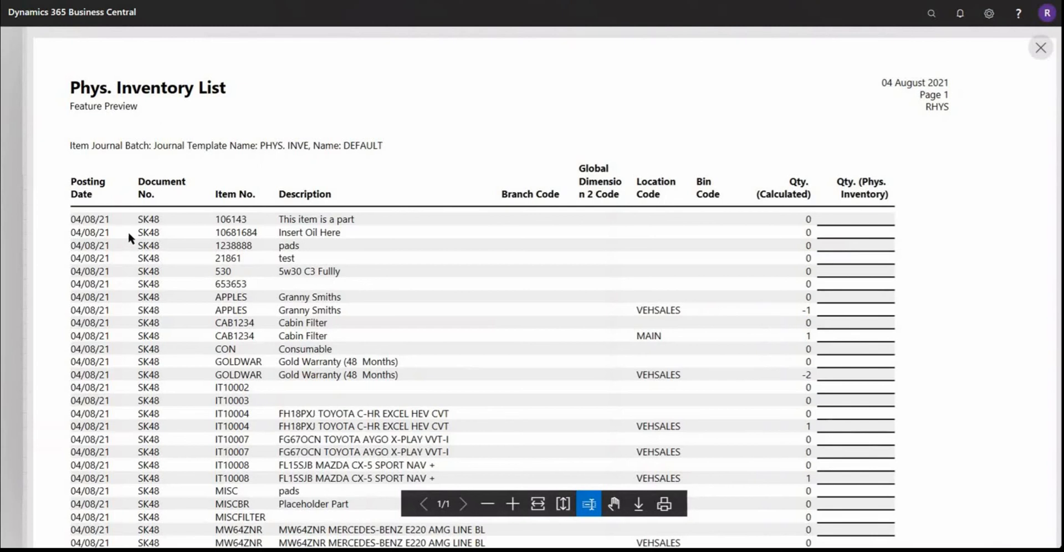
scroll(161, 213, down, 3)
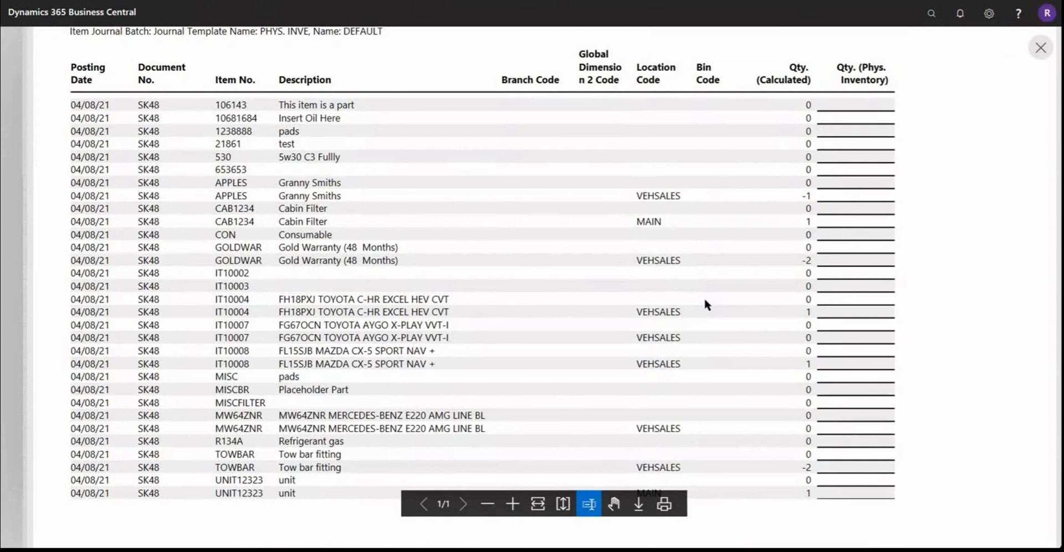
scroll(694, 183, up, 2)
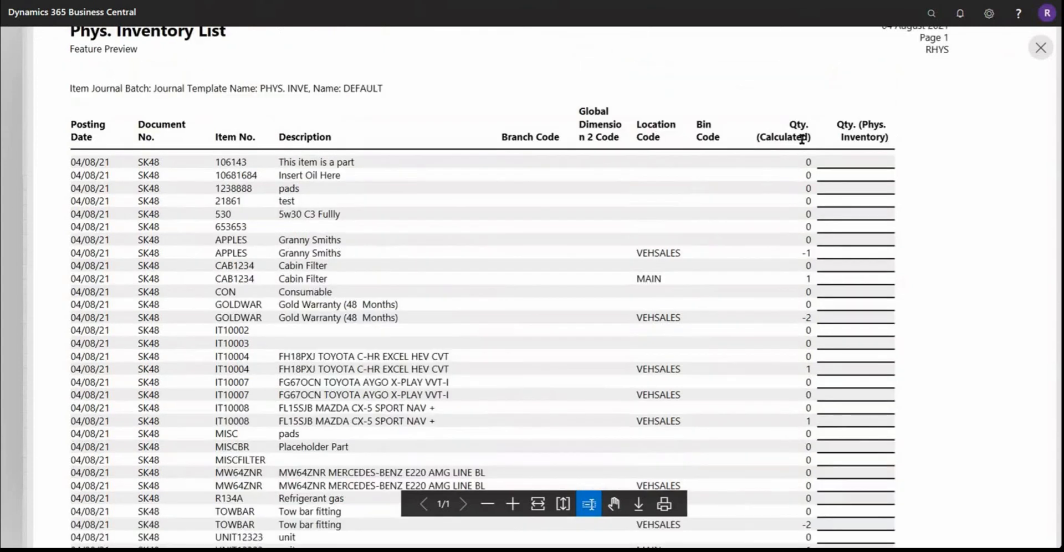
drag(791, 125, 809, 136)
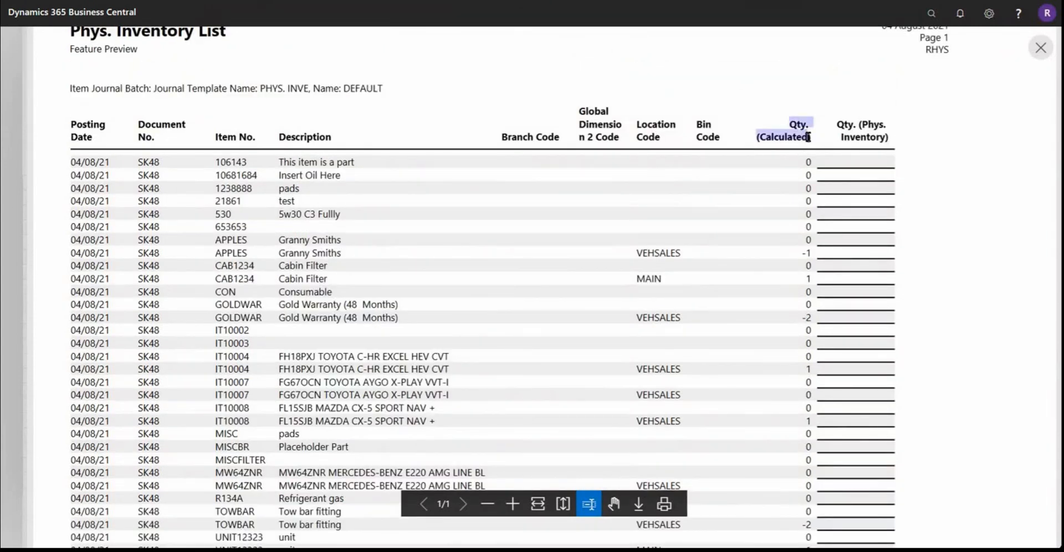
scroll(781, 238, down, 3)
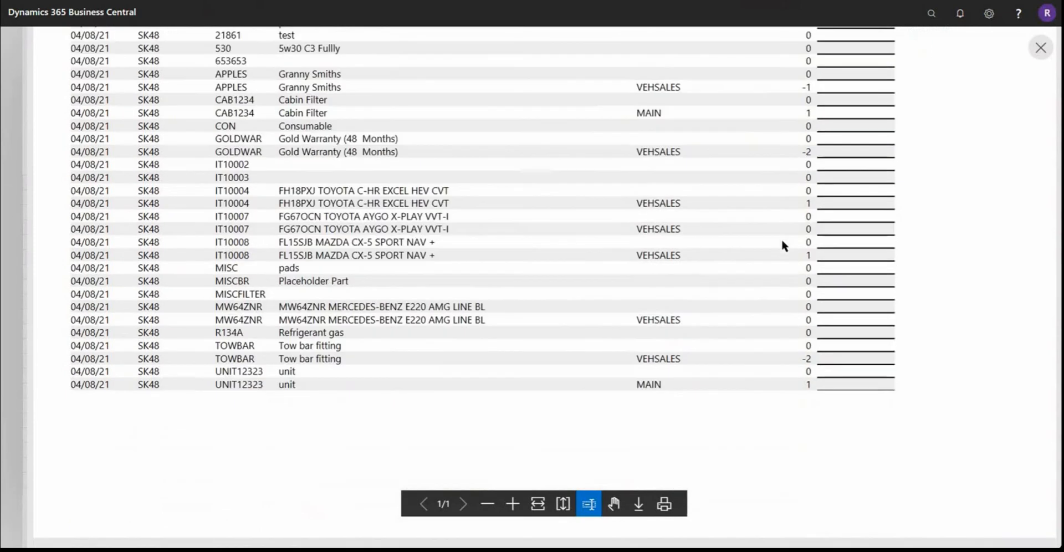
scroll(782, 239, up, 4)
click(805, 189)
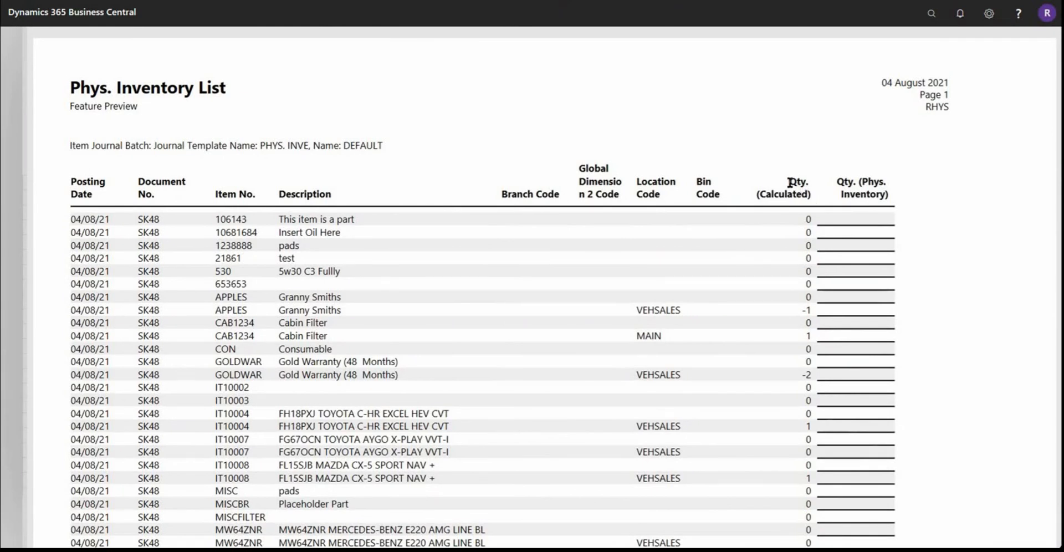
drag(791, 183, 795, 187)
click(853, 218)
scroll(565, 166, down, 3)
scroll(565, 166, up, 3)
scroll(864, 331, down, 3)
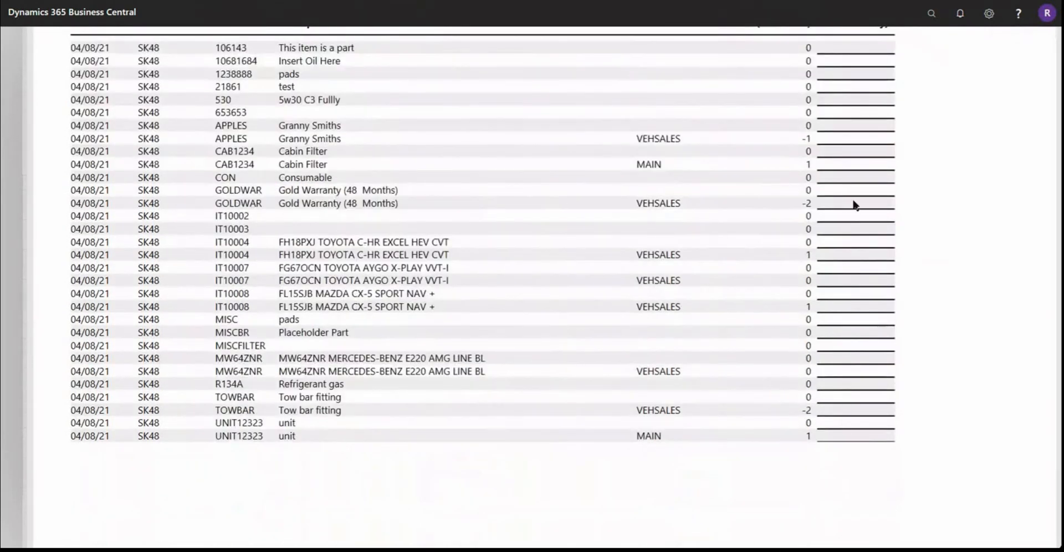
scroll(854, 205, up, 2)
drag(837, 123, 881, 134)
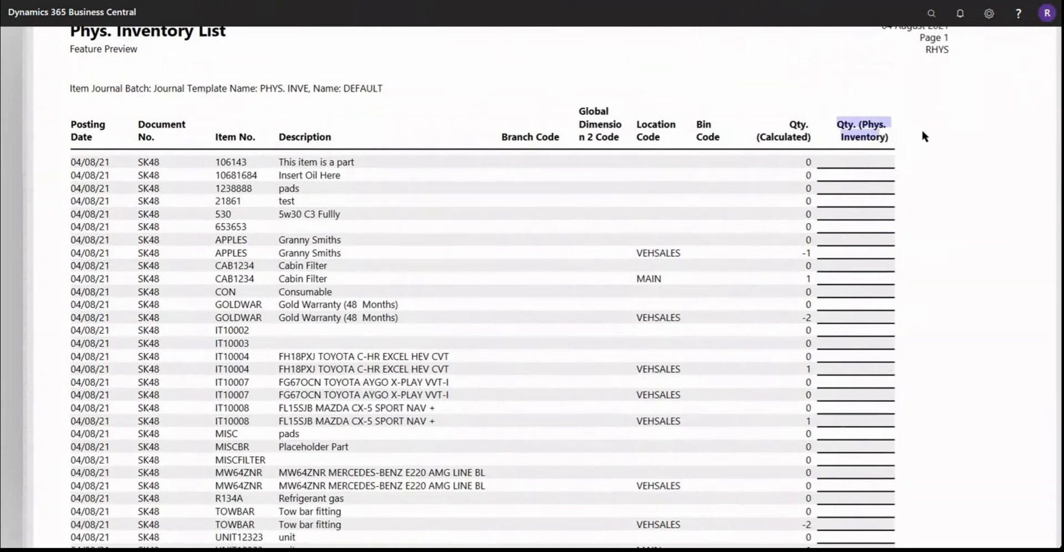
scroll(924, 136, up, 1)
click(971, 95)
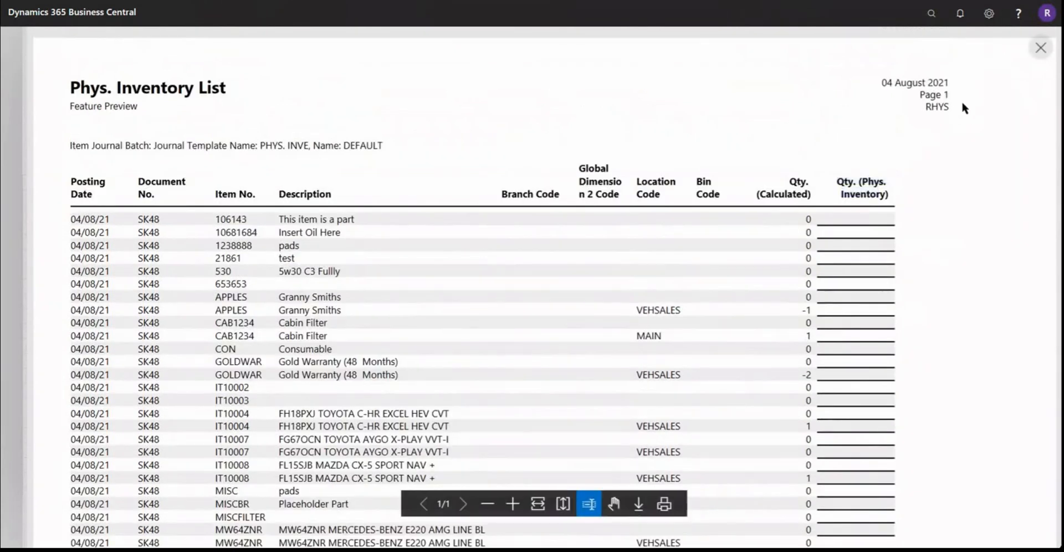
click(1040, 48)
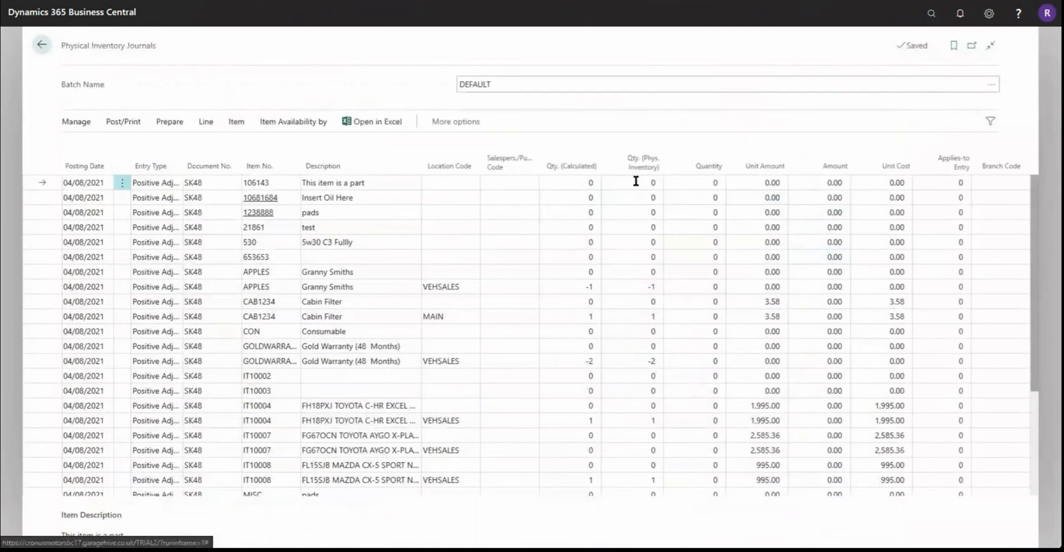
Step: Enter physical inventory quantities of 2 for item 106143, 5 for item 10681684 and 10 for item 1238888
click(636, 182)
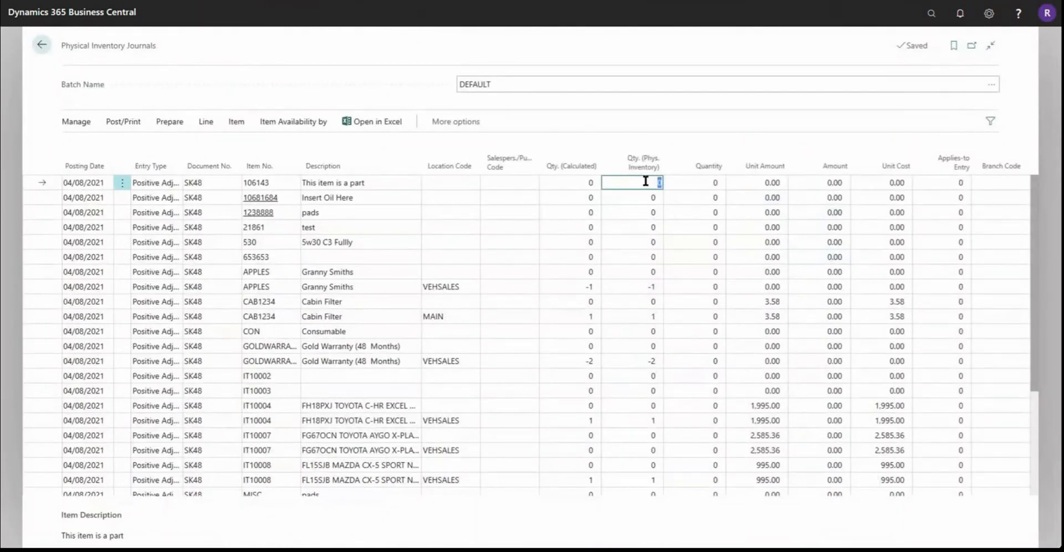
text(2)
key(Return)
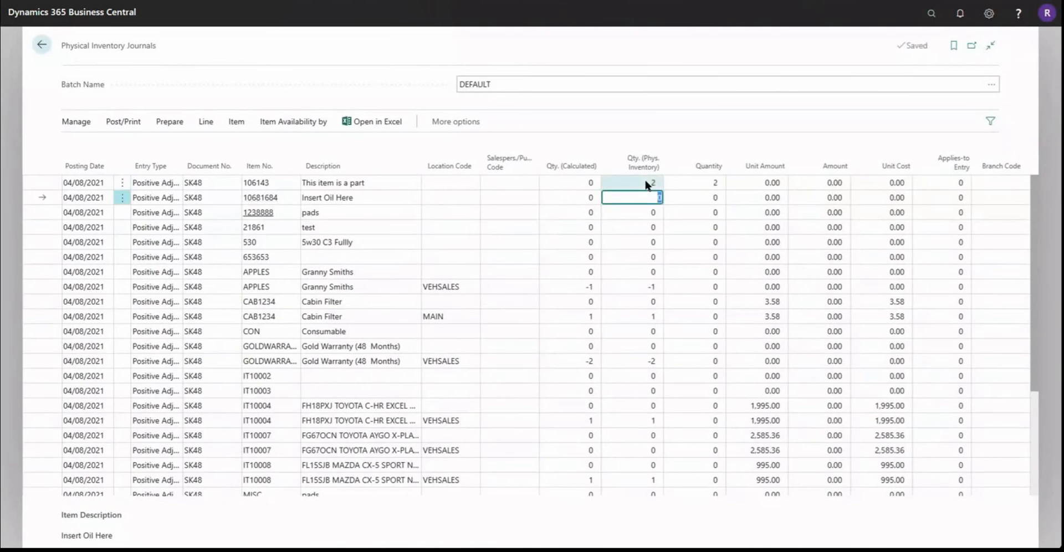
text(5)
key(Return)
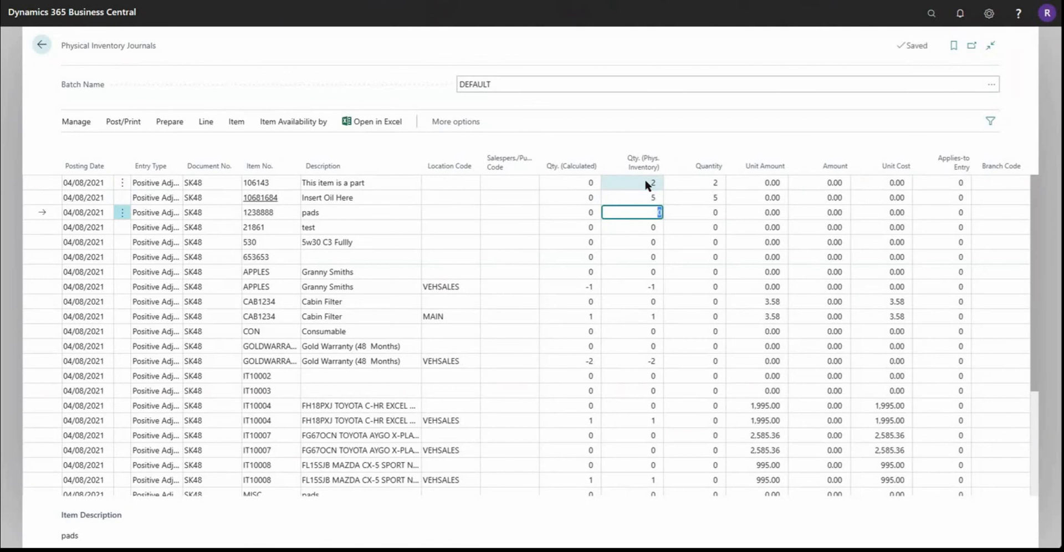
key(Return)
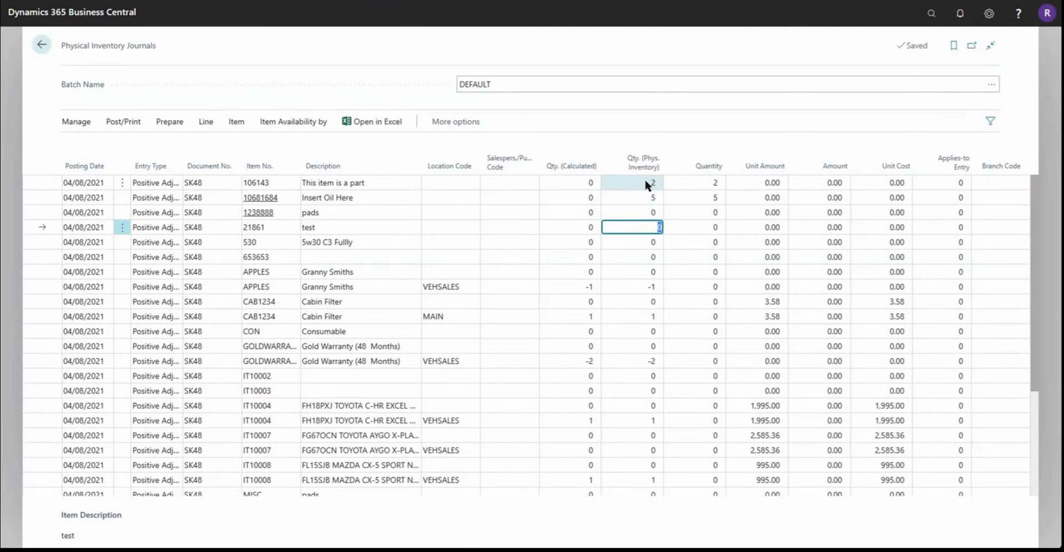
key(Up)
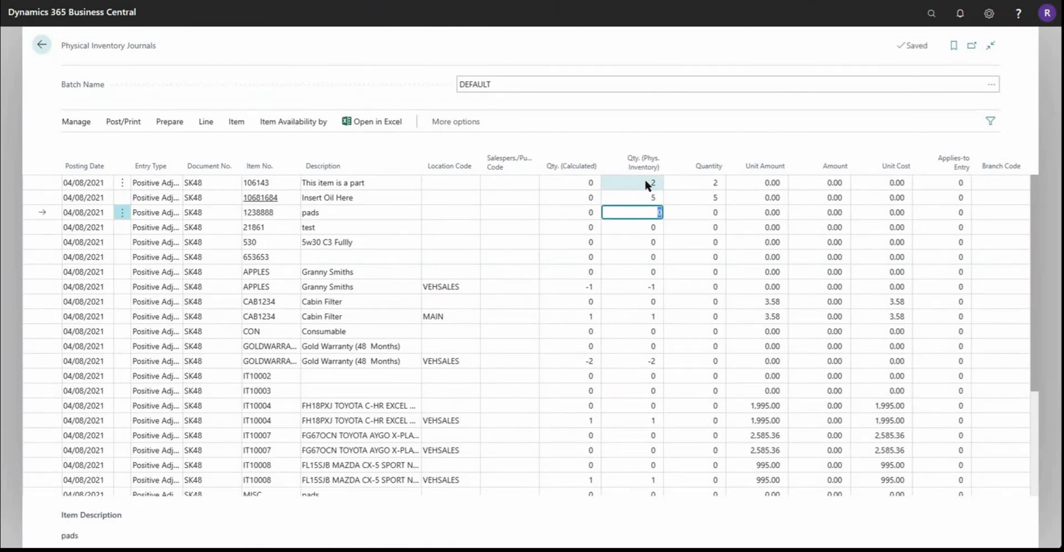
text(10)
key(Down)
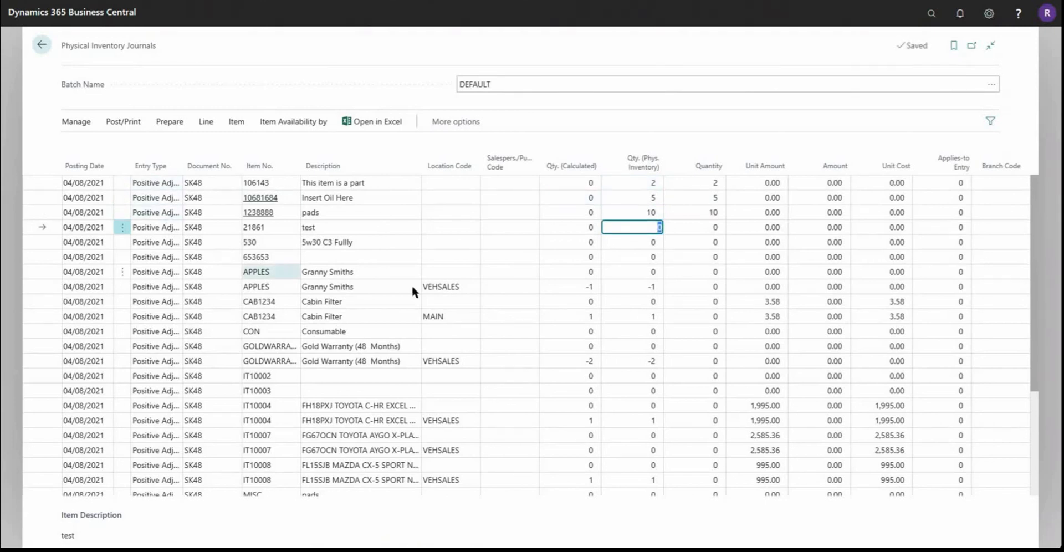
Step: Set the physical inventory quantity of item IT10004 at location VEHSALES to 0
click(648, 420)
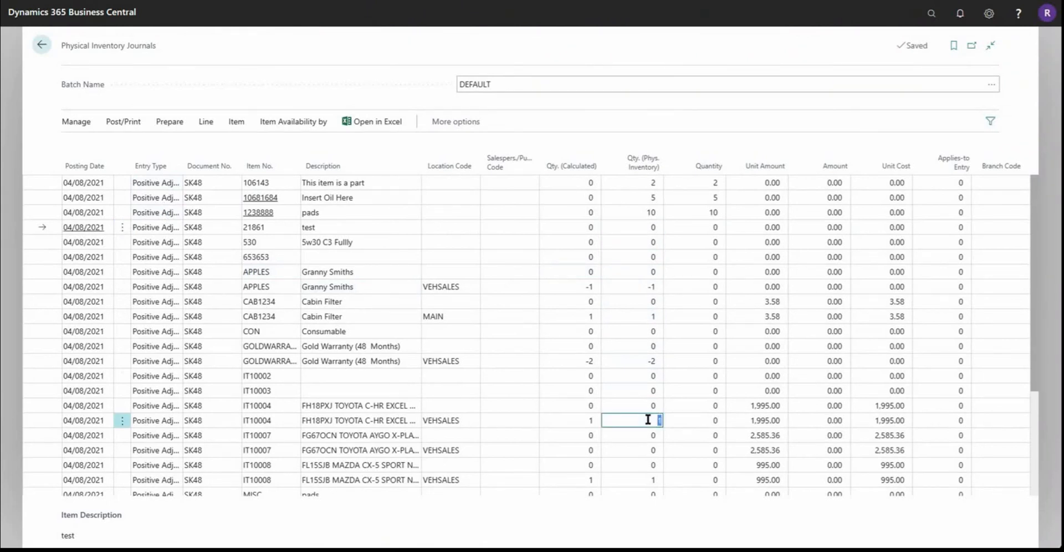
text(0)
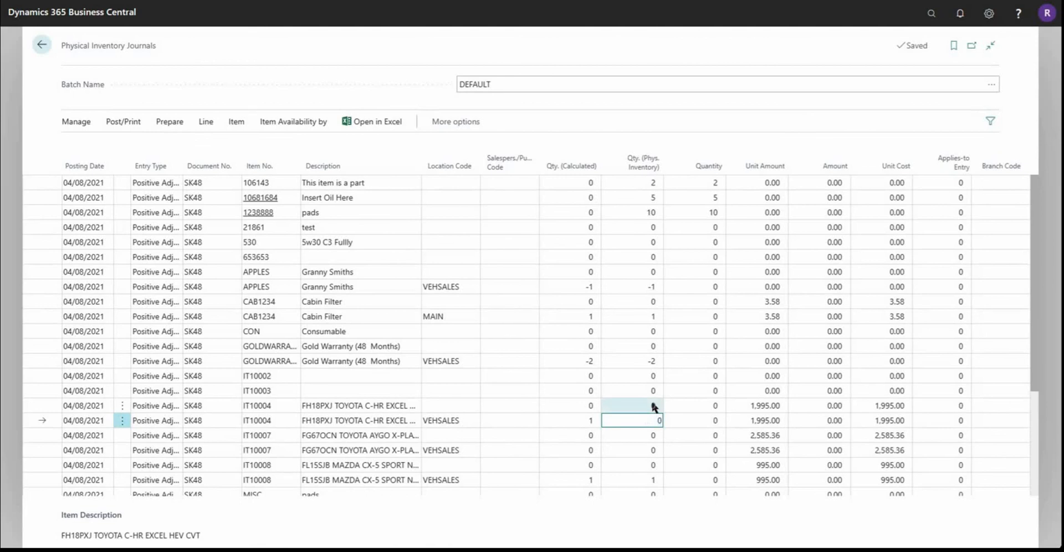
click(654, 407)
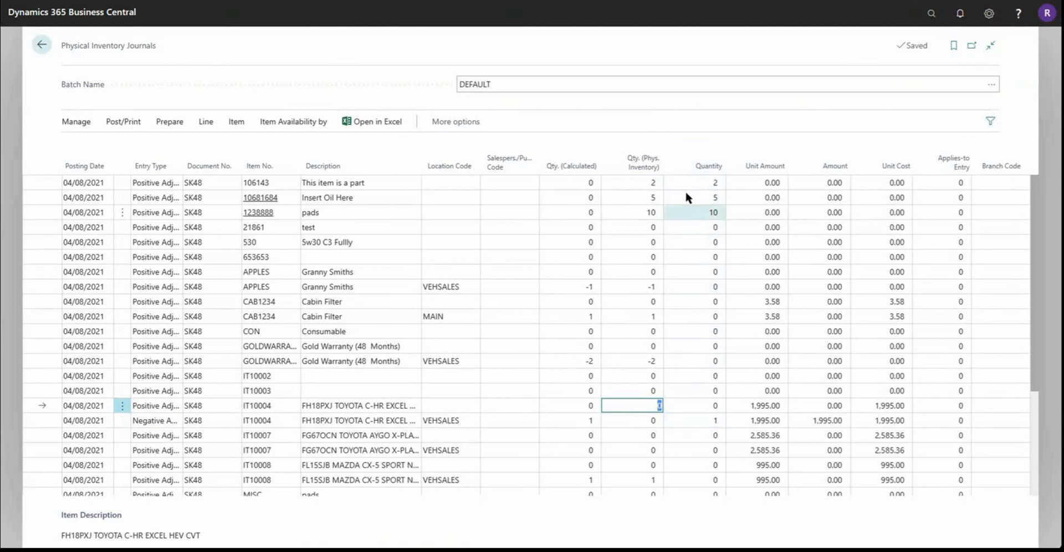
Step: Change the physical inventory quantity of item IT10004 at location VEHSALES to 2
mouse_move(645, 170)
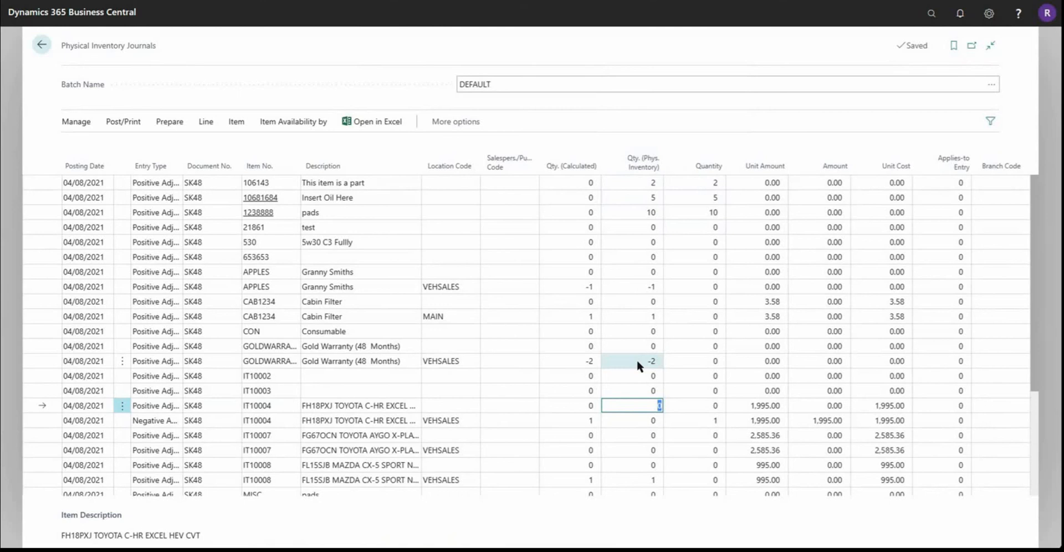
click(645, 421)
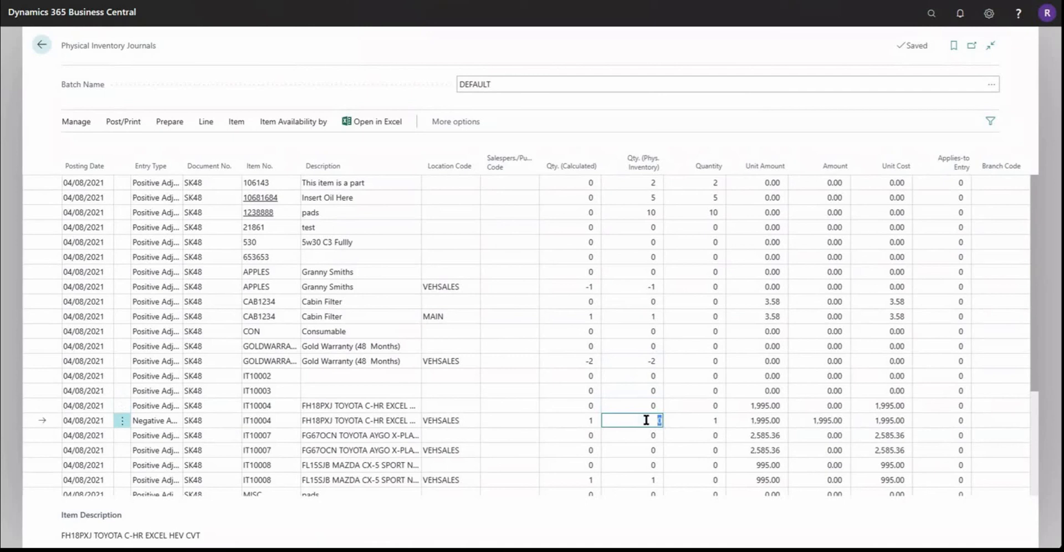
text(2)
click(640, 406)
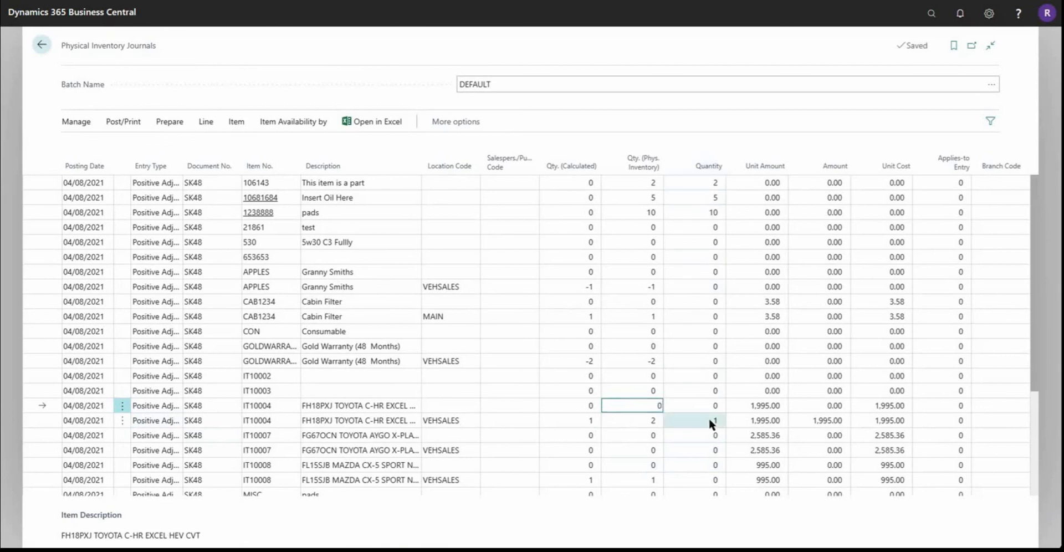
click(636, 426)
Step: Compare the calculated and physical inventory quantities across all journal lines, ending at the physical quantity of item 106143
scroll(638, 425, down, 3)
scroll(638, 426, down, 1)
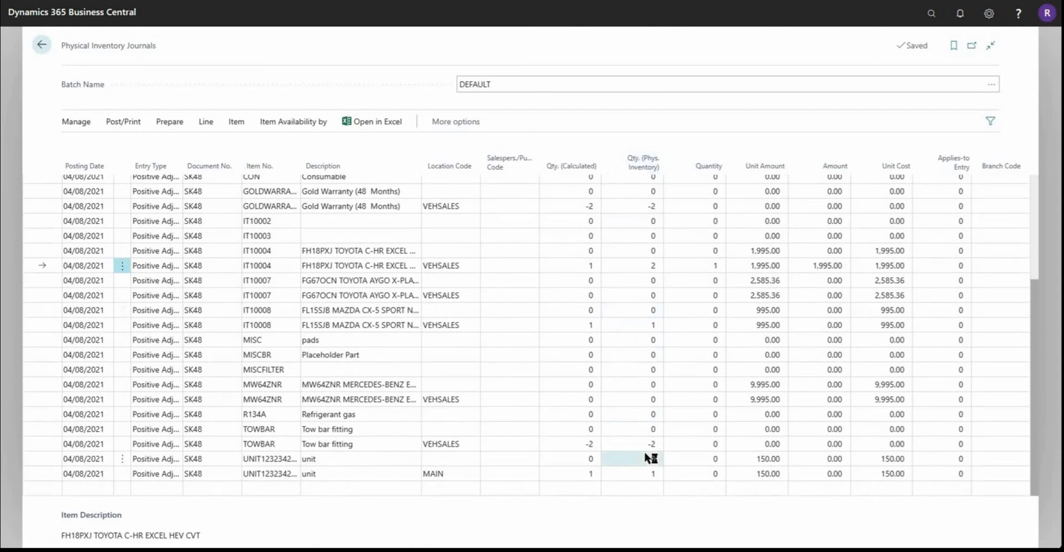
scroll(654, 426, up, 4)
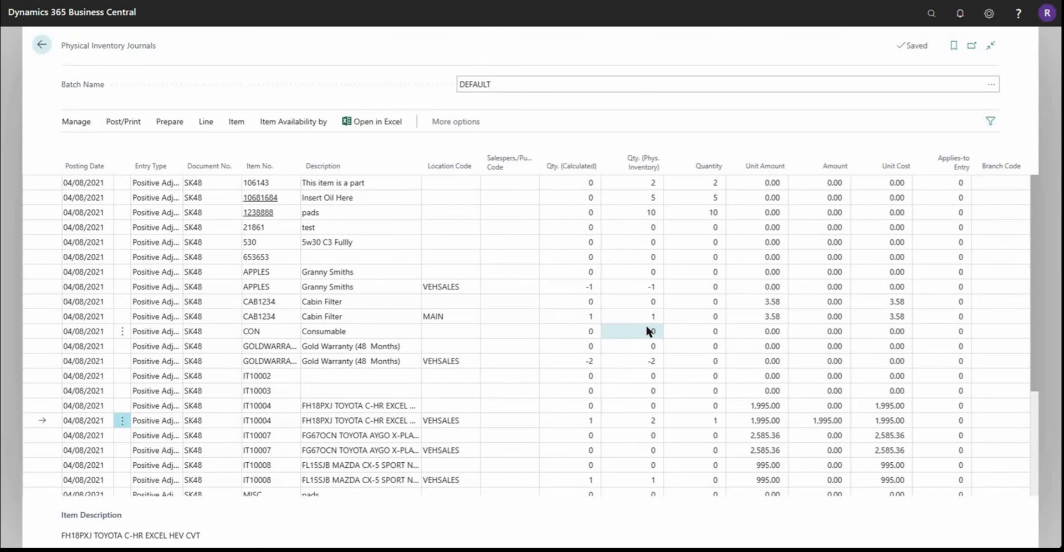
click(592, 197)
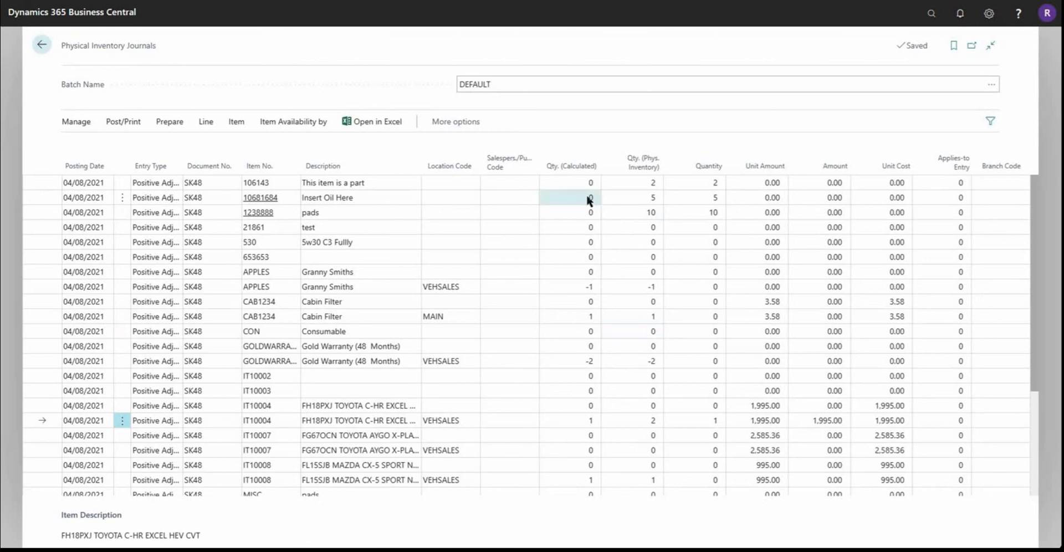
scroll(584, 328, down, 5)
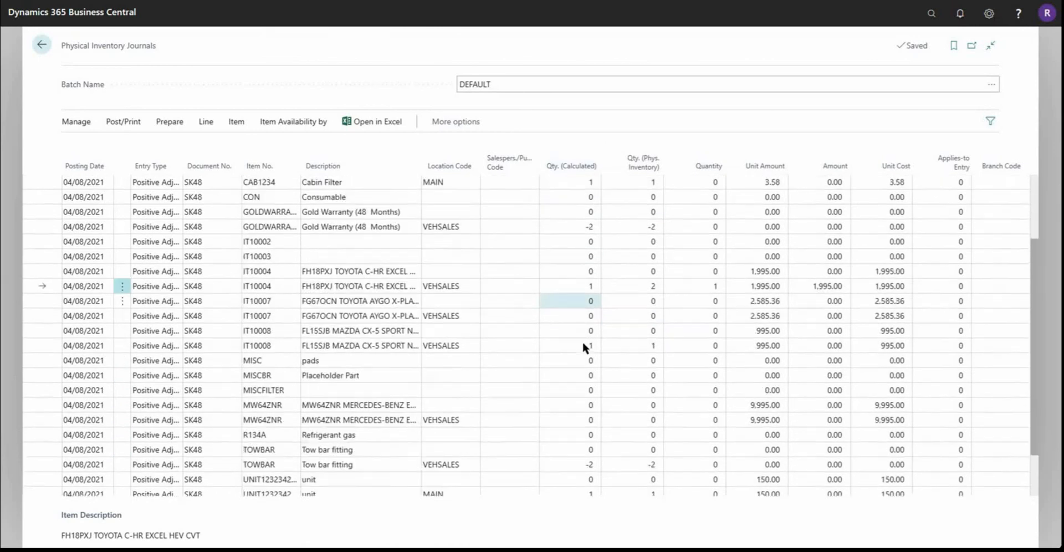
scroll(570, 459, up, 5)
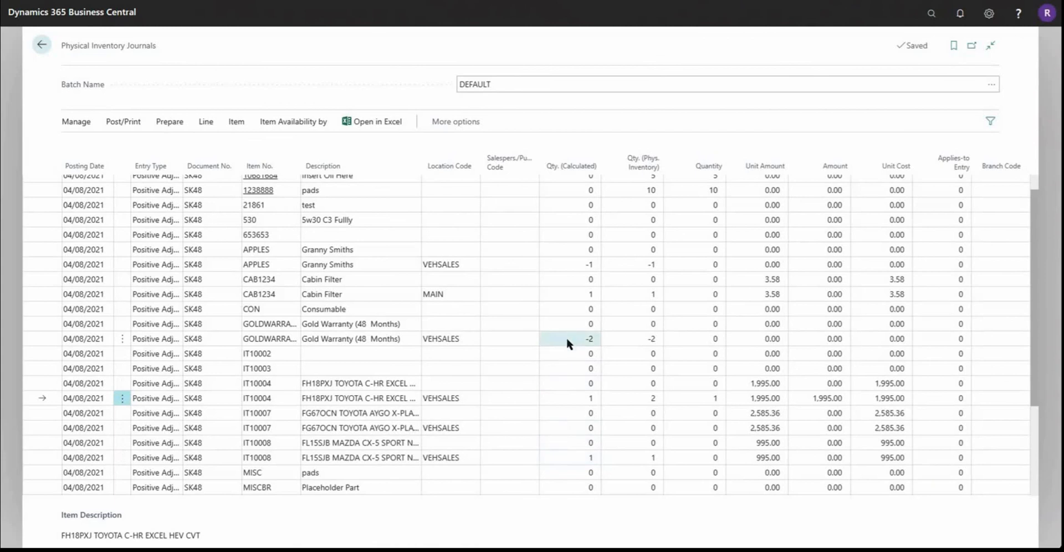
scroll(567, 343, up, 1)
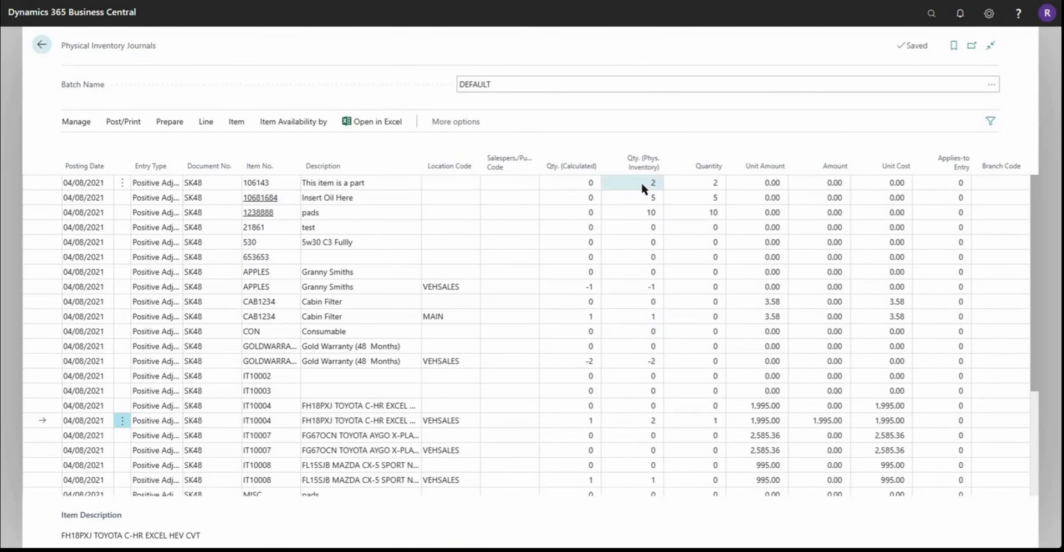
click(642, 184)
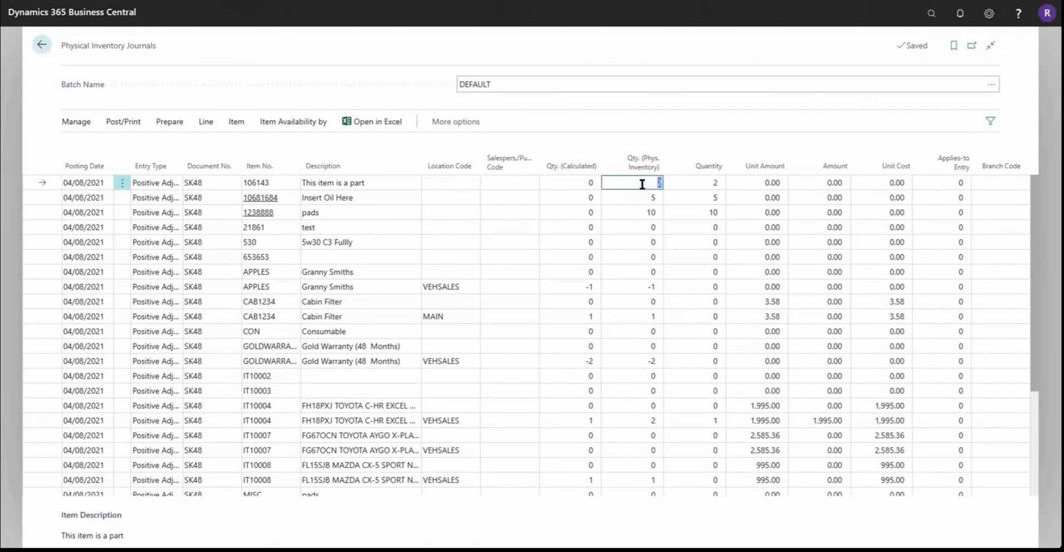